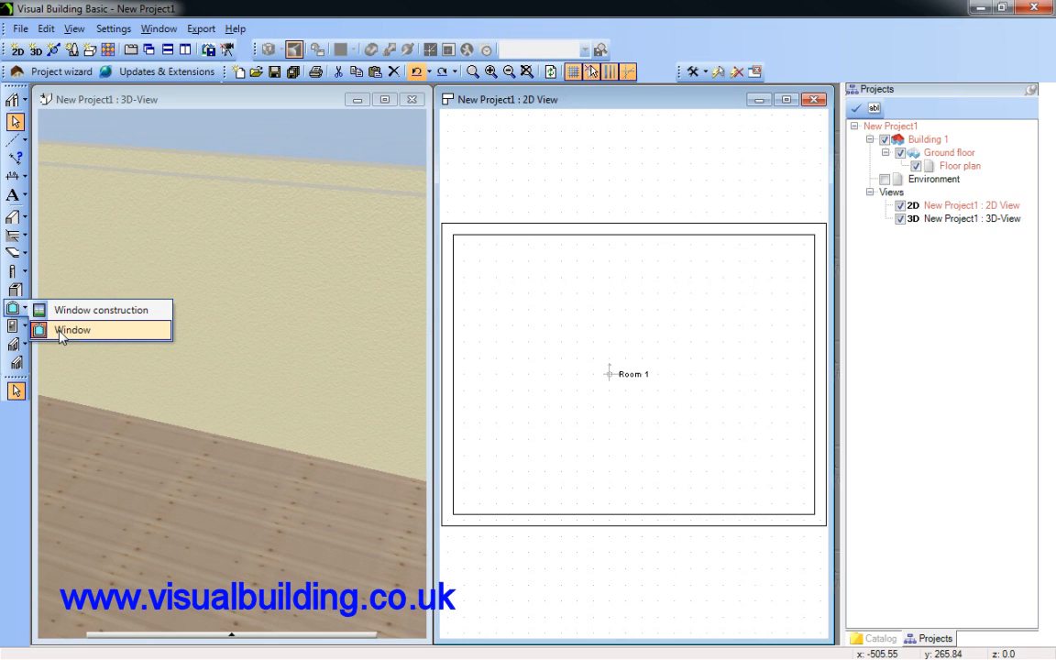
Start the Window tool and set its element to the second 101x101 window from the window library
{"action": "left_click", "coordinate": [64, 331]}
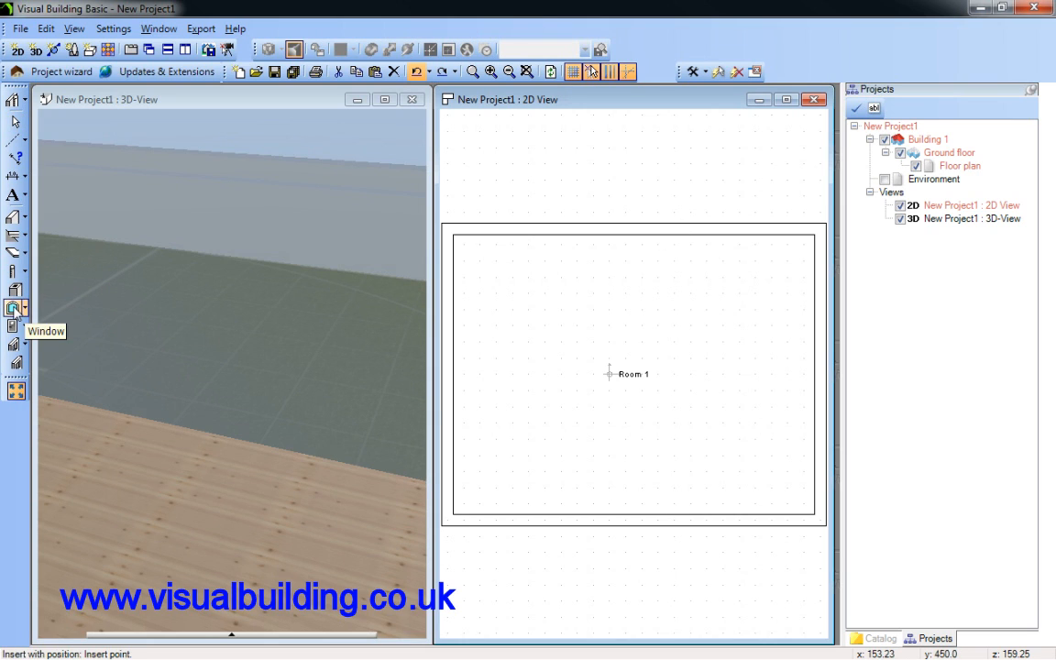
{"action": "left_click", "coordinate": [15, 310]}
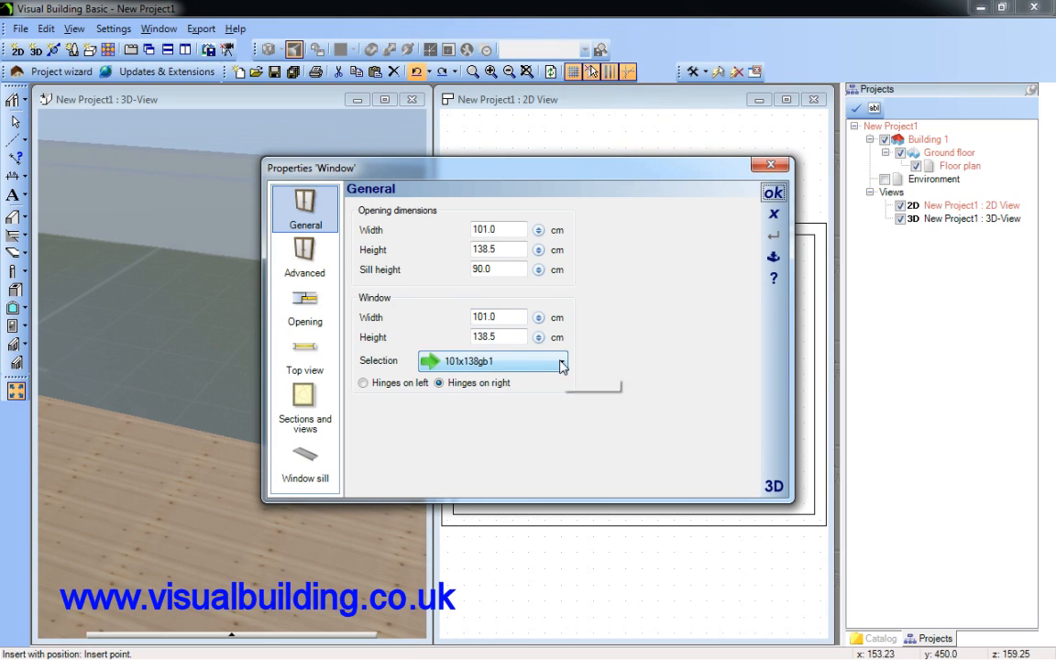
{"action": "left_click", "coordinate": [508, 361]}
{"action": "left_click_drag", "start_coordinate": [570, 95], "coordinate": [570, 71]}
{"action": "left_click", "coordinate": [461, 77]}
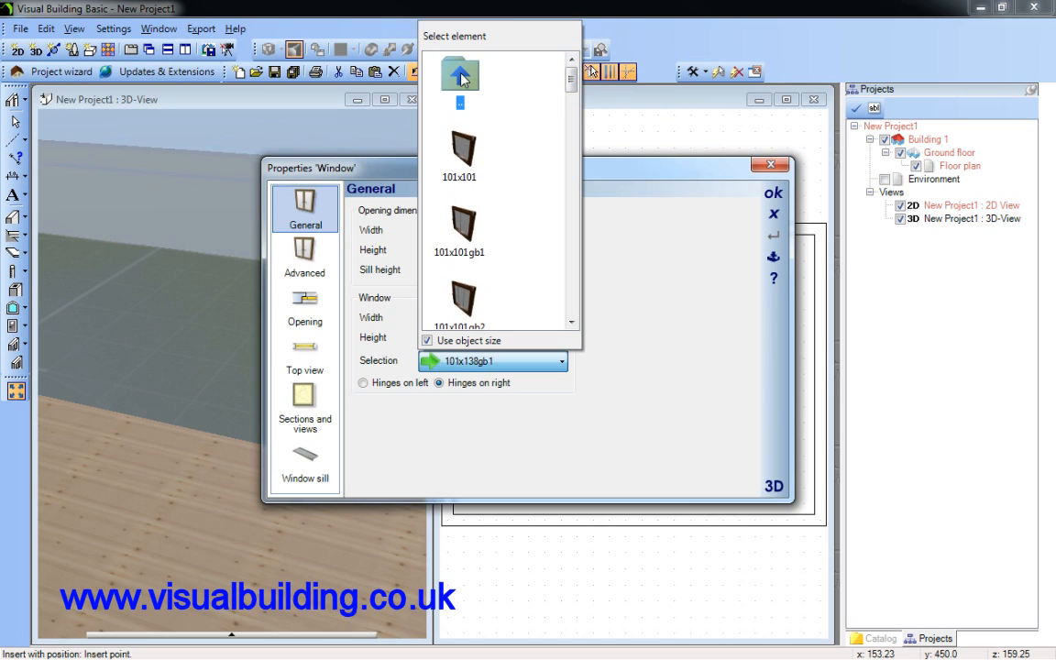
{"action": "double_click", "coordinate": [461, 77]}
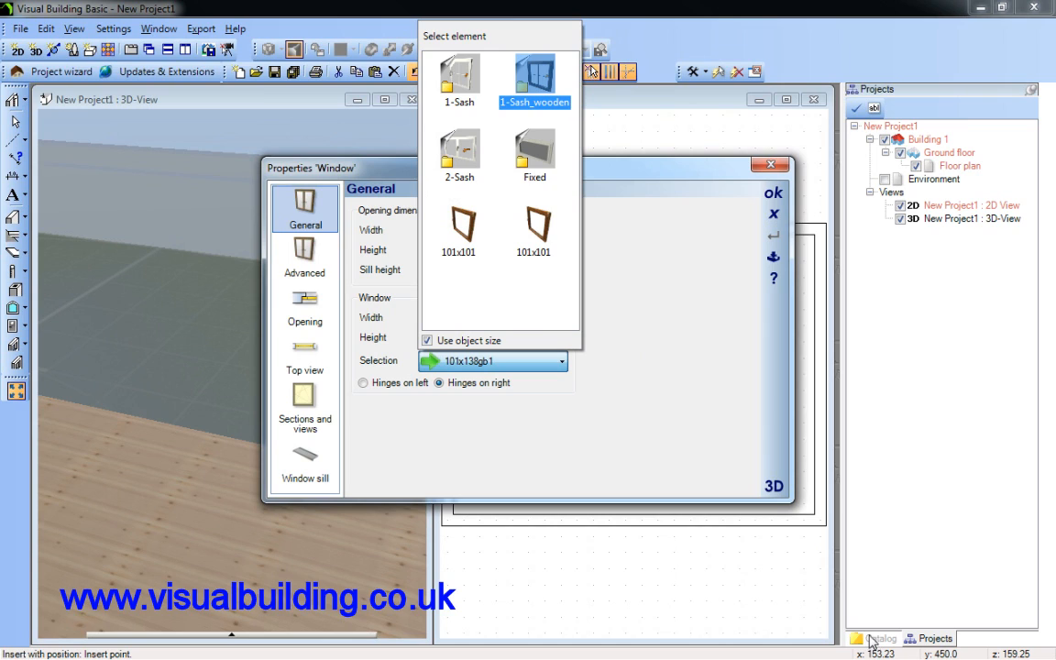
{"action": "left_click", "coordinate": [529, 227]}
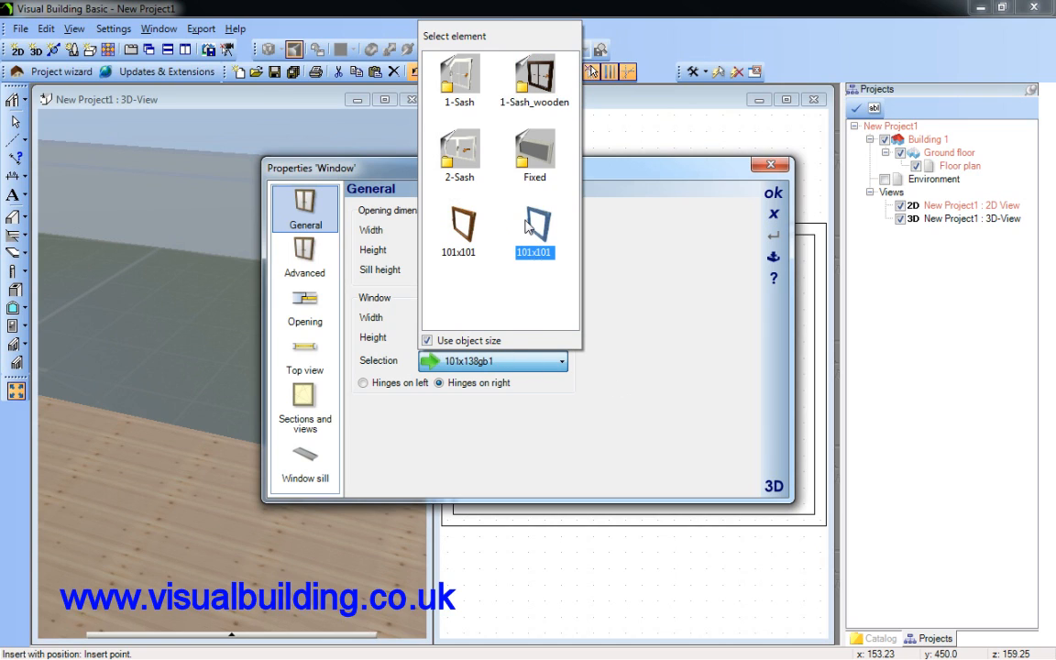
{"action": "double_click", "coordinate": [543, 235]}
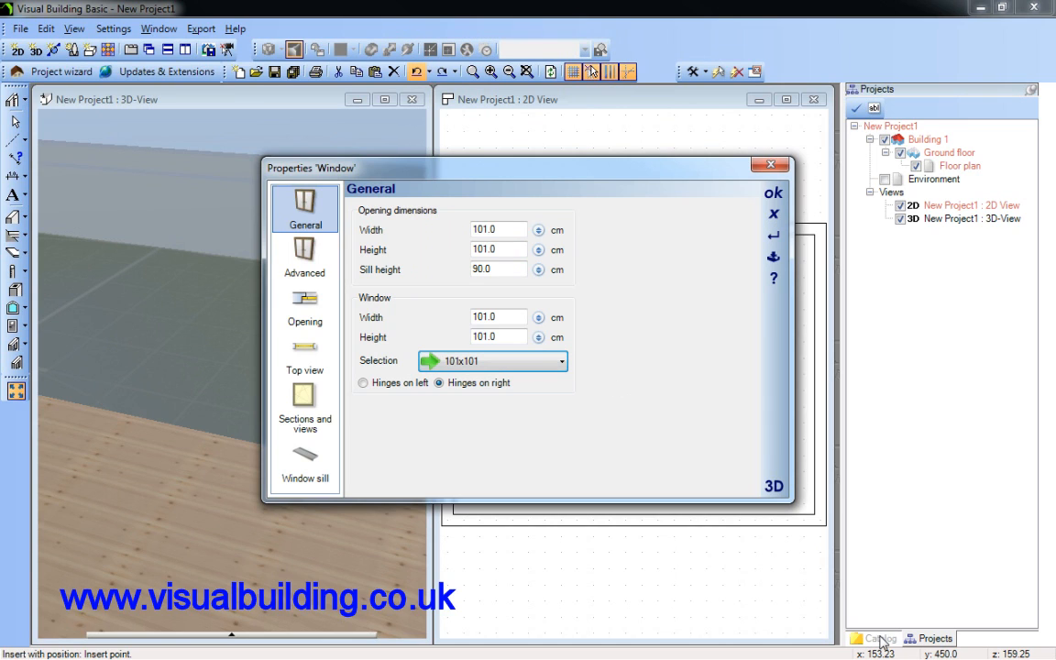
{"action": "left_click", "coordinate": [773, 193]}
Place the 101x635 window from the catalog's 1-Sash folder in the room's upper wall, and undo that placement
{"action": "left_click", "coordinate": [878, 638]}
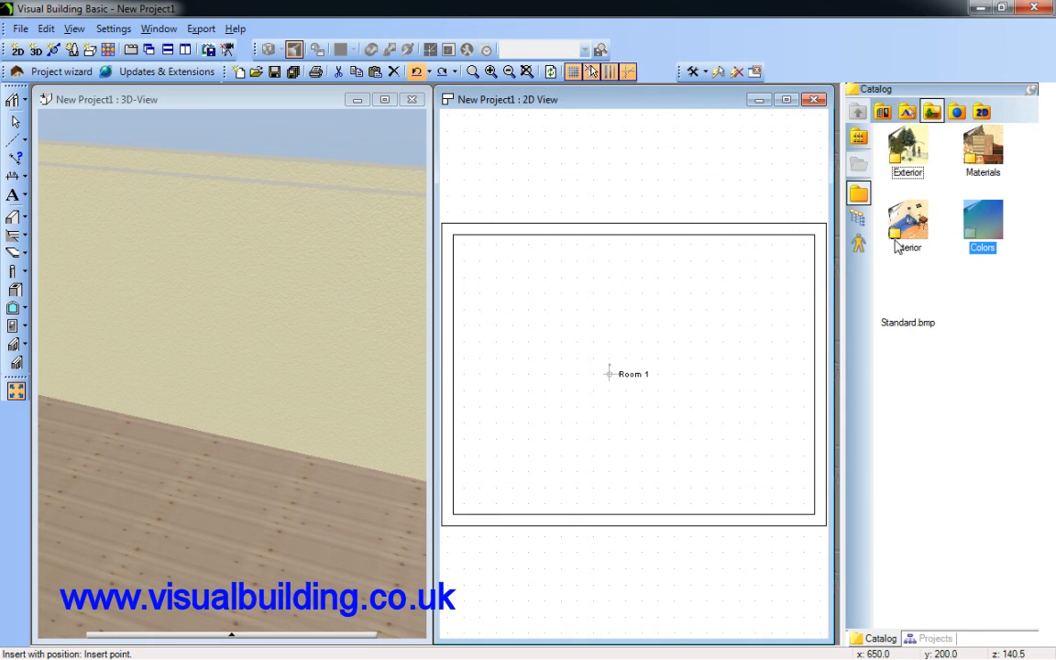
{"action": "left_click", "coordinate": [882, 112]}
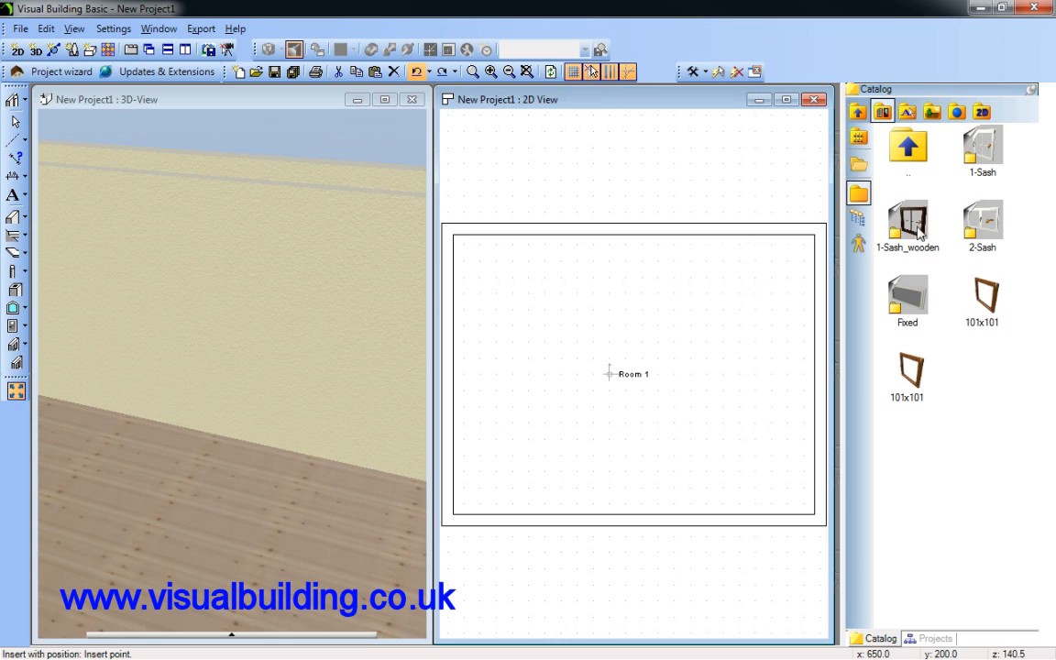
{"action": "left_click", "coordinate": [858, 113]}
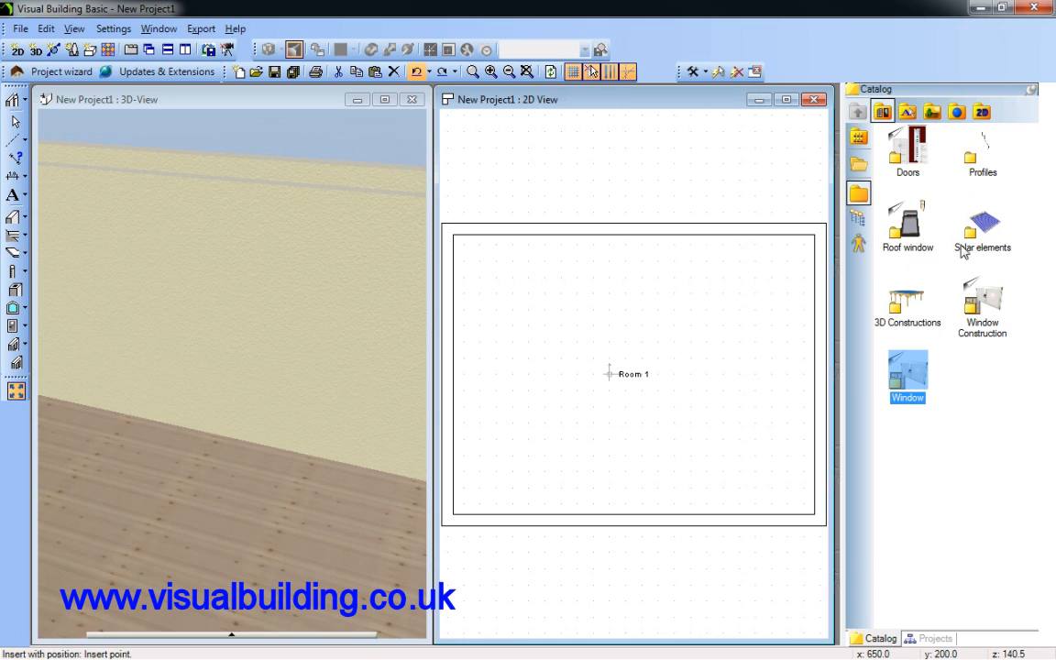
{"action": "double_click", "coordinate": [905, 375]}
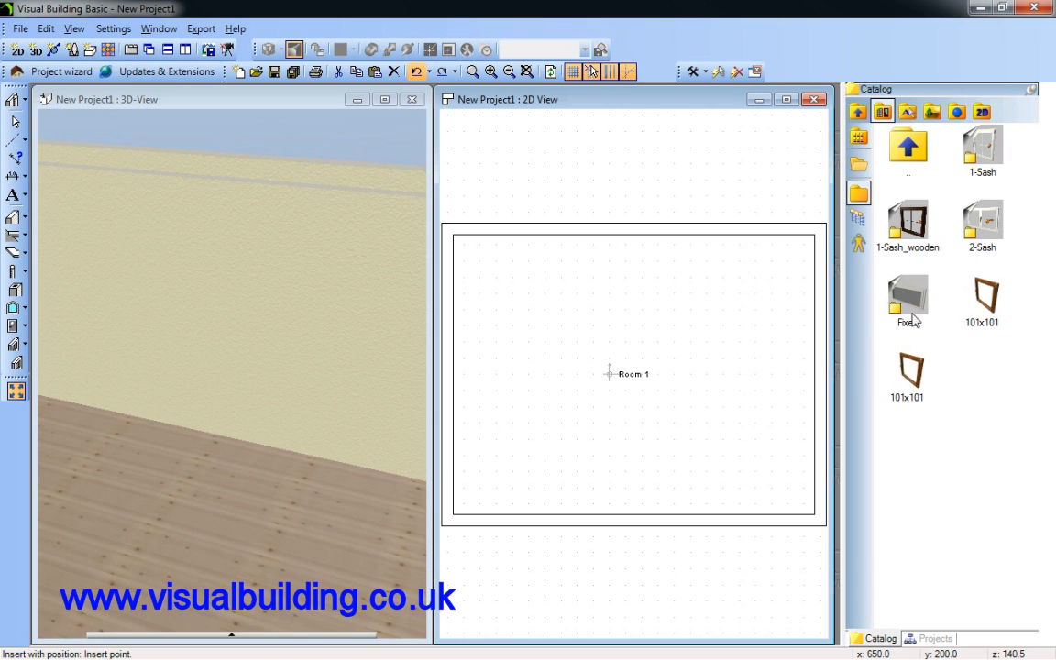
{"action": "double_click", "coordinate": [983, 156]}
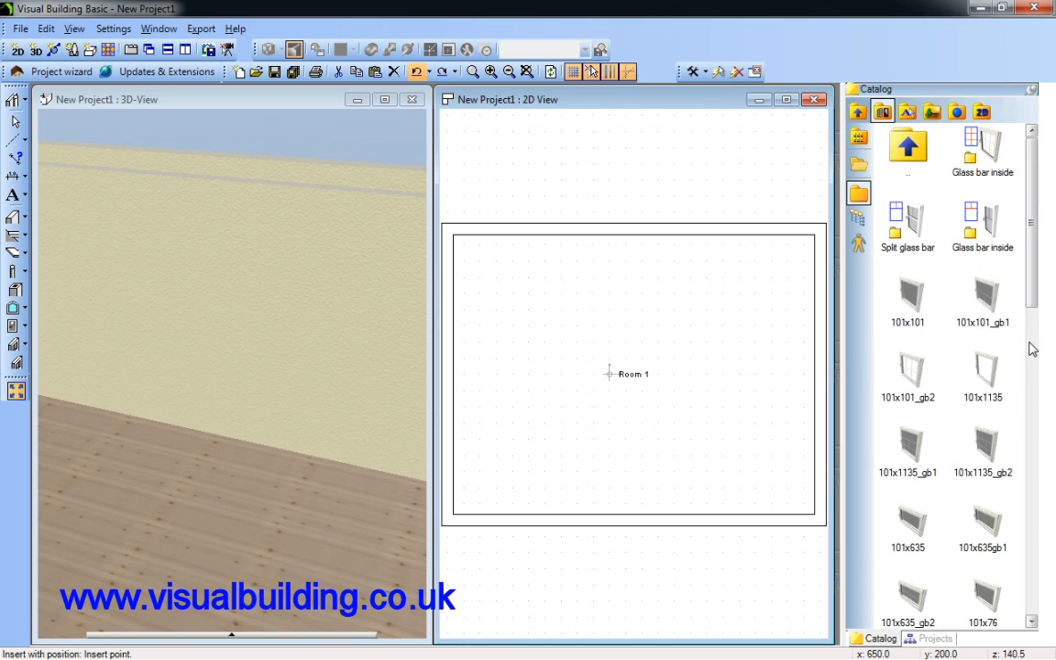
{"action": "scroll", "coordinate": [1034, 358], "scroll_direction": "down", "scroll_amount": 10}
{"action": "scroll", "coordinate": [1034, 422], "scroll_direction": "up", "scroll_amount": 5}
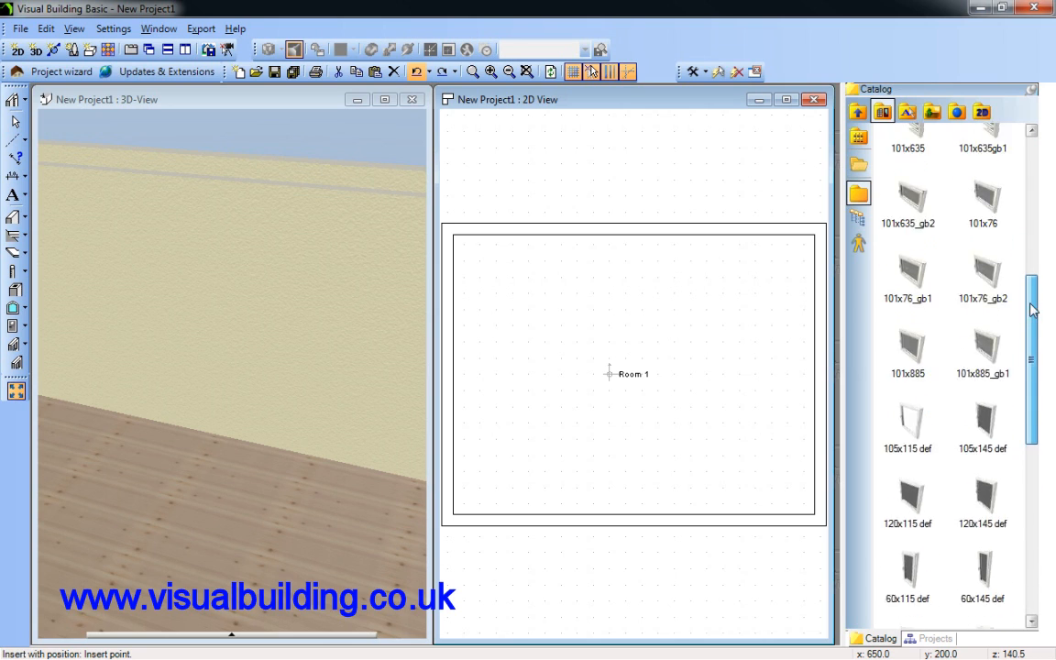
{"action": "left_click", "coordinate": [923, 330]}
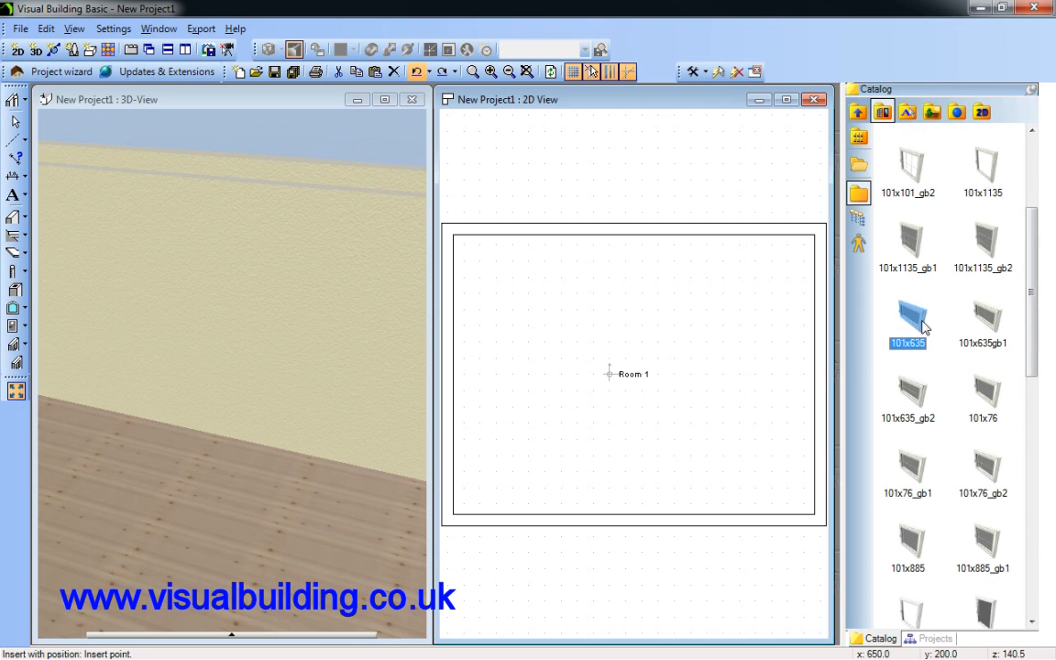
{"action": "left_click_drag", "start_coordinate": [926, 325], "coordinate": [690, 235]}
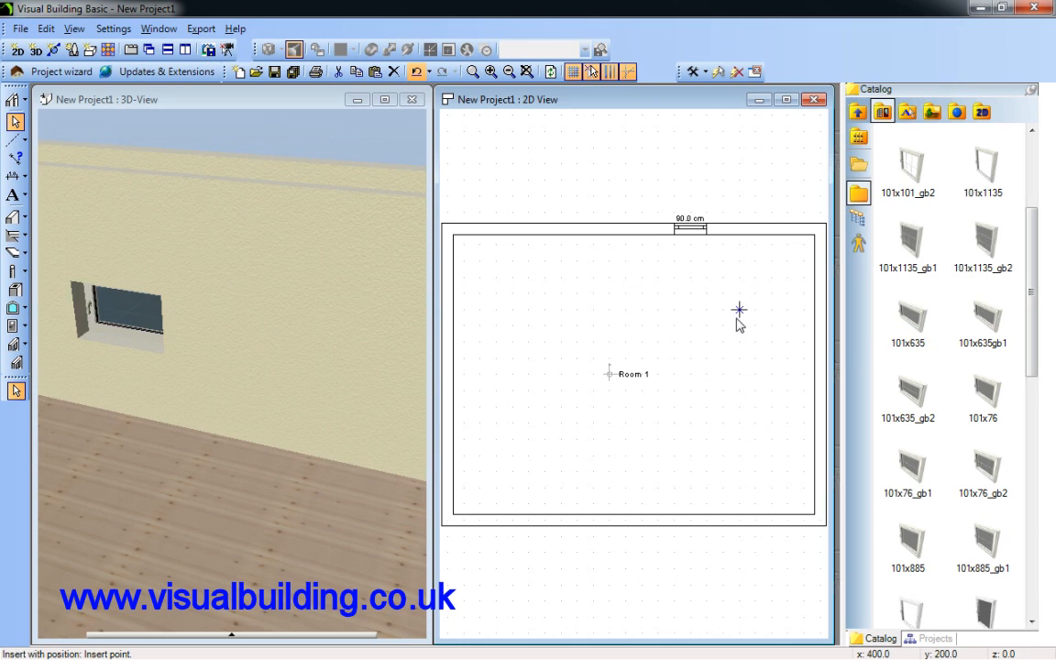
{"action": "key", "text": "ctrl+z"}
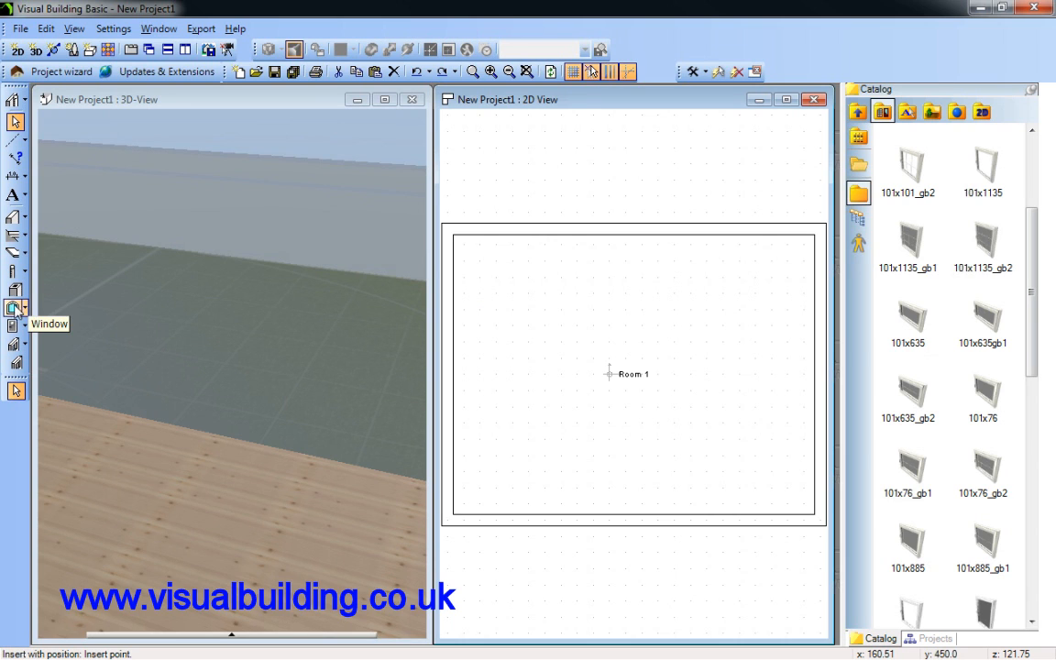
Restart the Window tool and choose the 101x885 element in its properties
{"action": "double_click", "coordinate": [16, 309]}
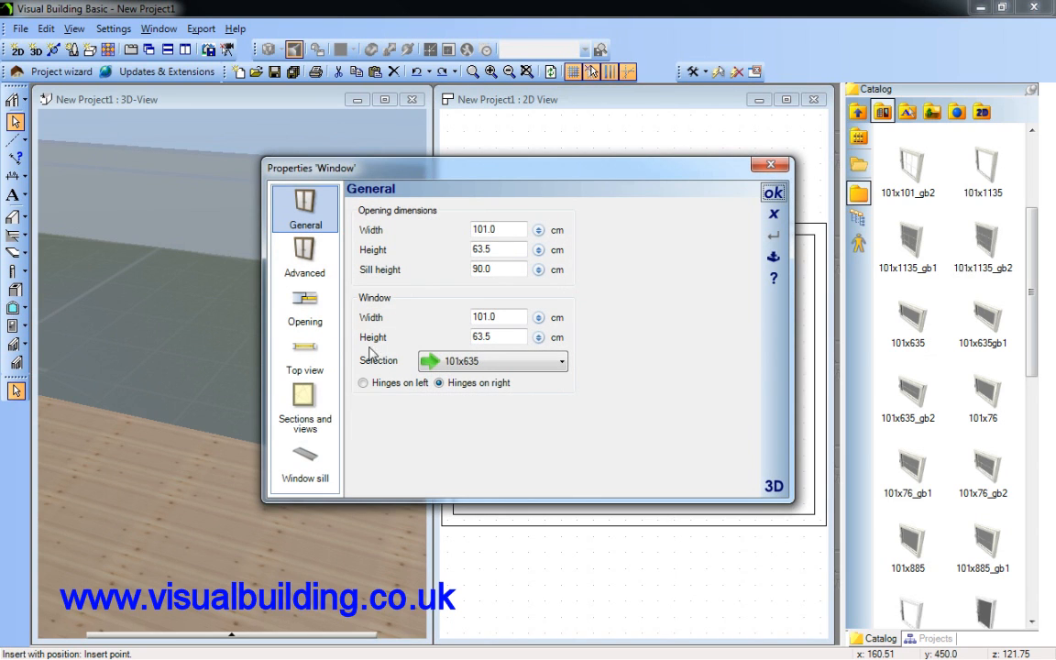
{"action": "left_click", "coordinate": [561, 360]}
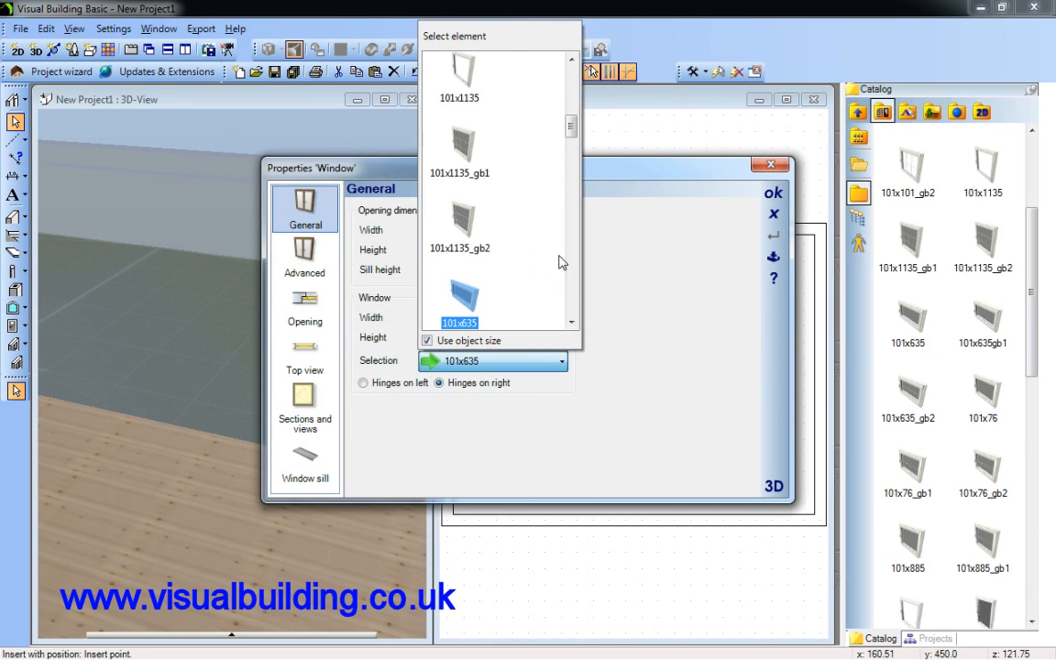
{"action": "scroll", "coordinate": [570, 249], "scroll_direction": "down", "scroll_amount": 5}
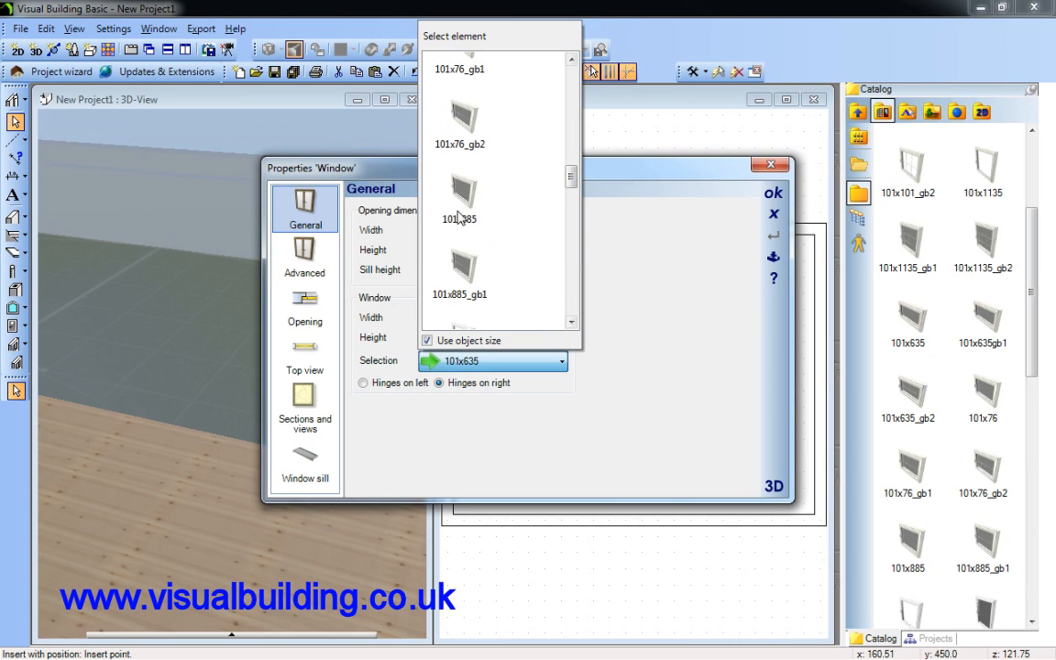
{"action": "left_click", "coordinate": [461, 212]}
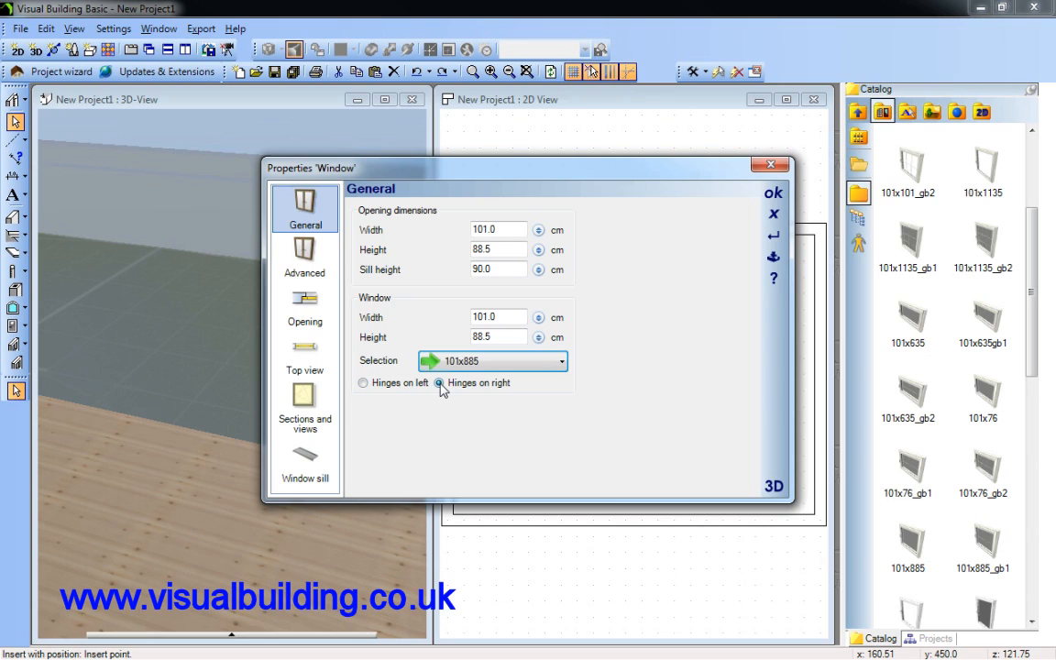
Give the window opening an inner stop with left, above and right widths of 10 cm, and accept the properties
{"action": "left_click", "coordinate": [310, 269]}
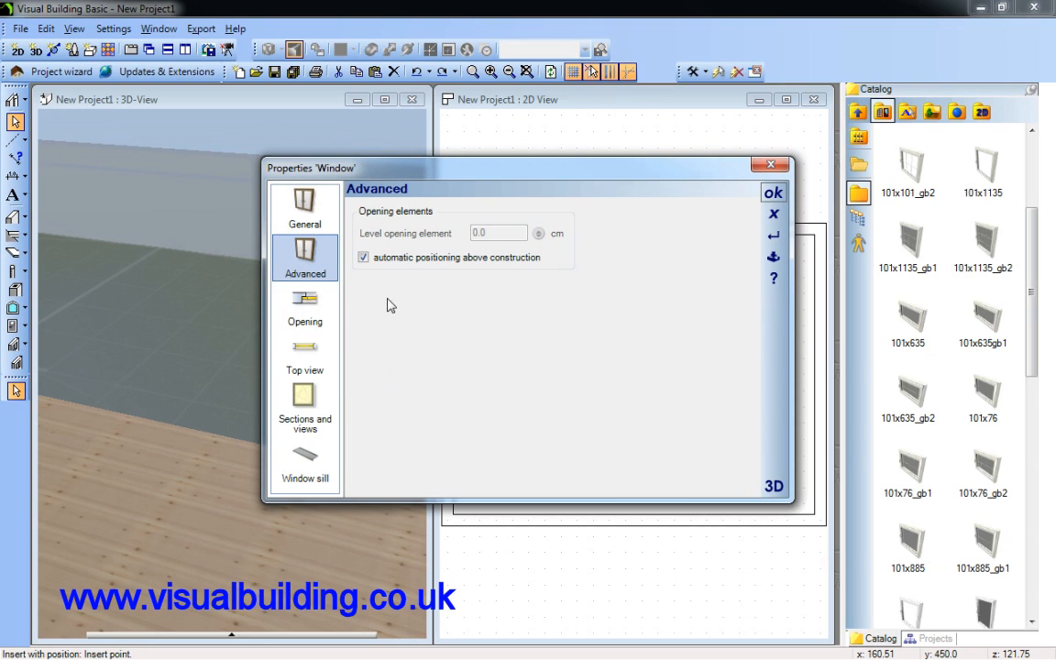
{"action": "left_click", "coordinate": [323, 313]}
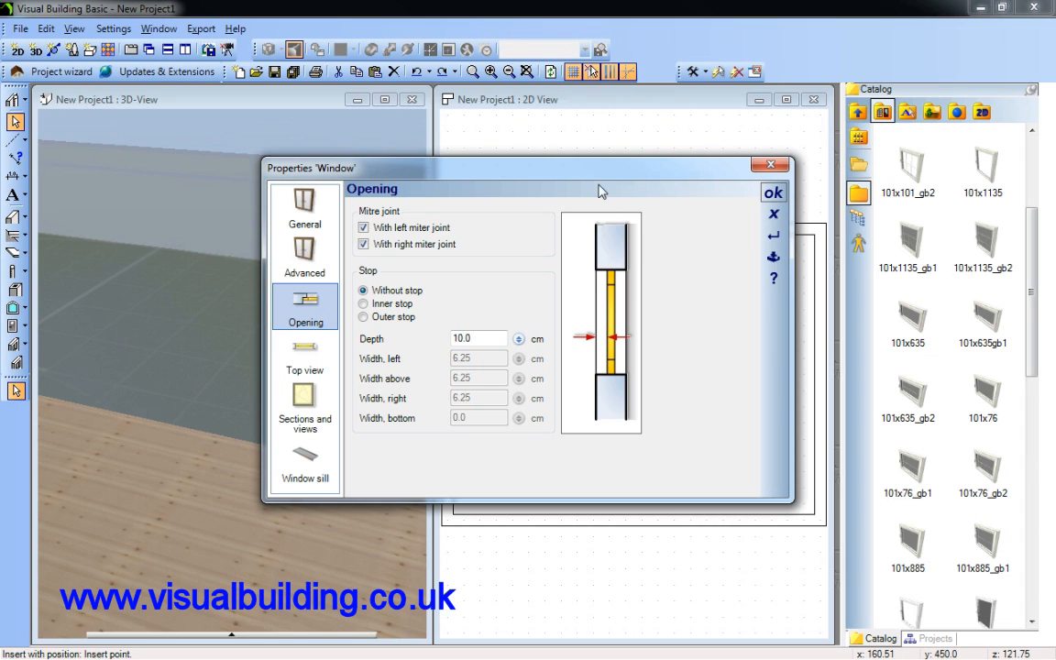
{"action": "left_click_drag", "start_coordinate": [596, 169], "coordinate": [356, 172]}
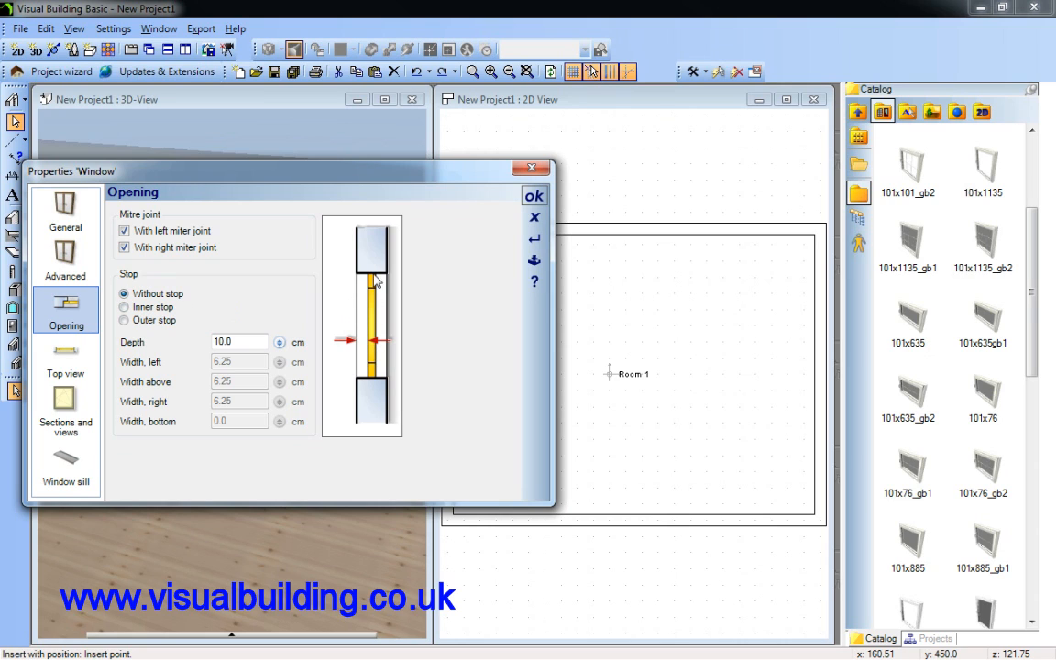
{"action": "left_click", "coordinate": [133, 310]}
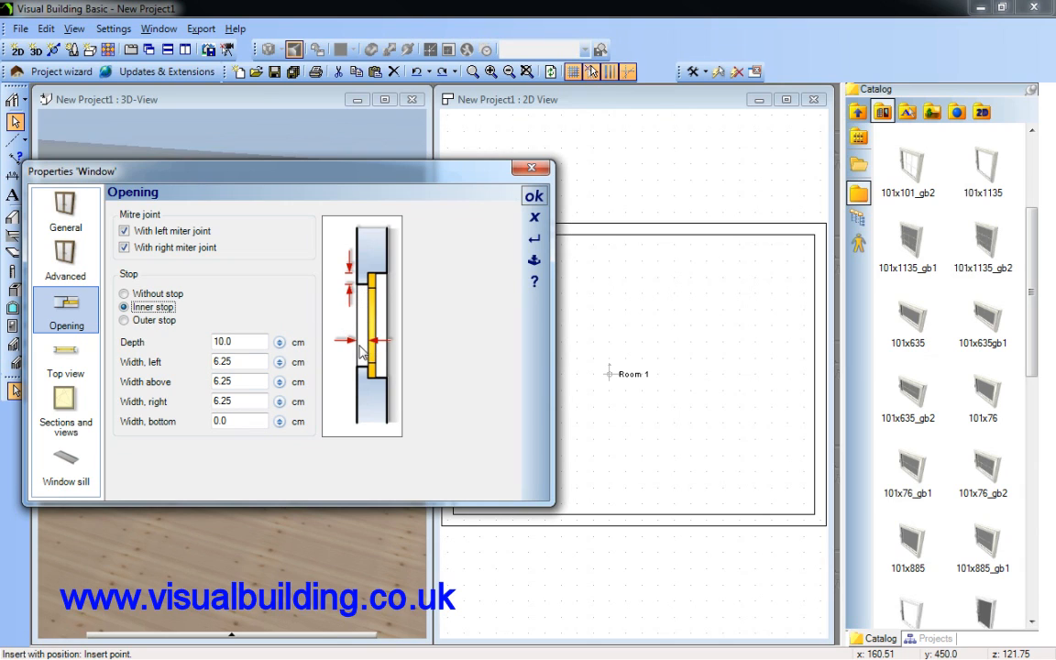
{"action": "left_click", "coordinate": [248, 362]}
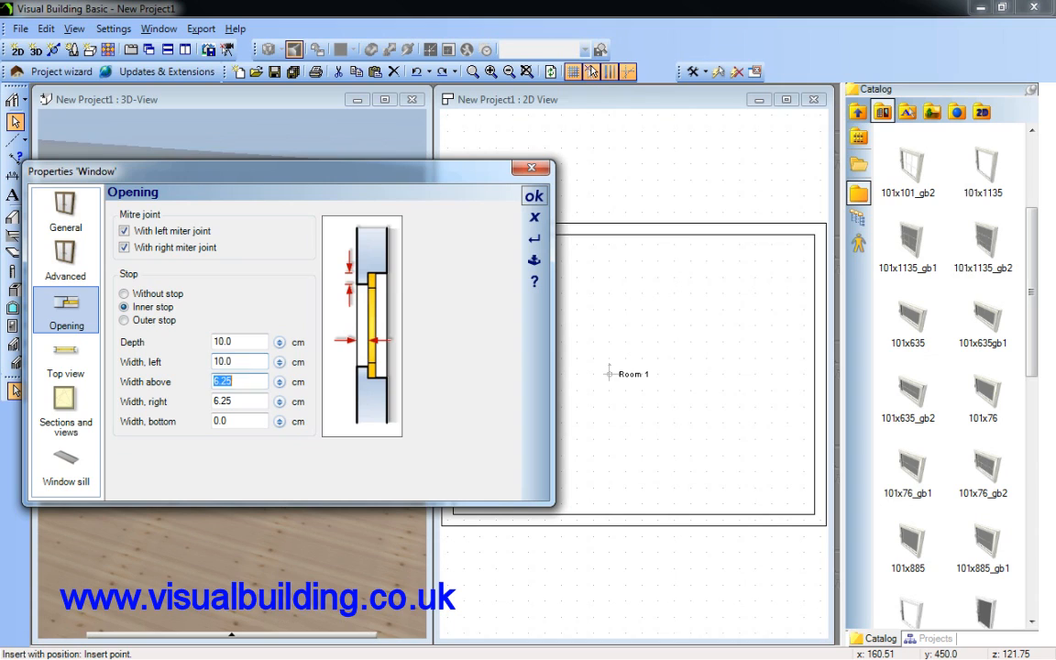
{"action": "type", "text": "10"}
{"action": "left_click", "coordinate": [254, 397]}
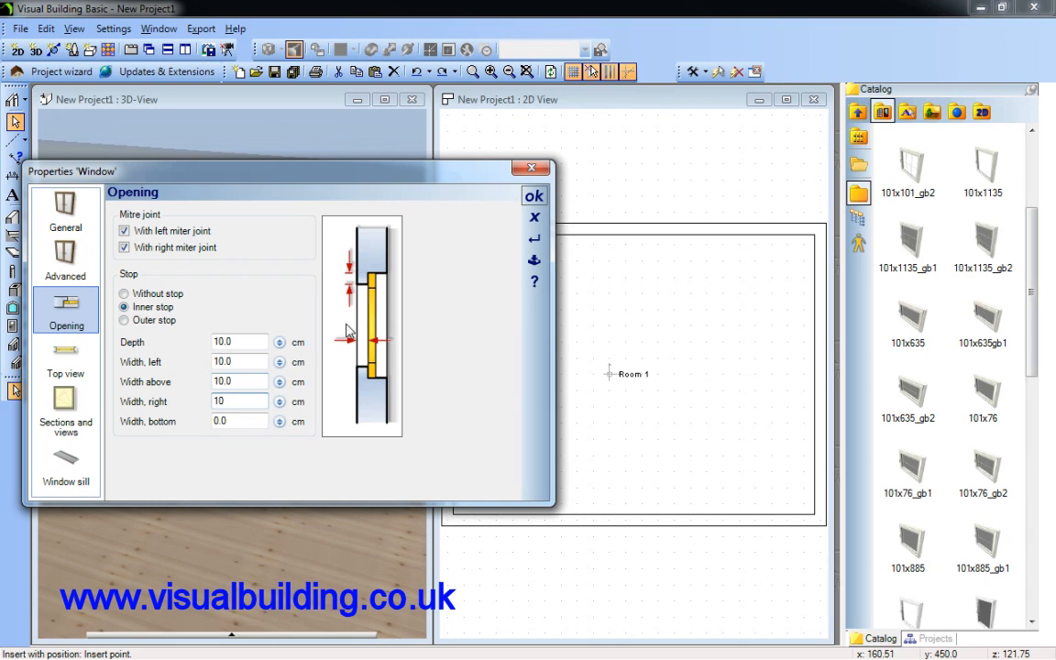
{"action": "left_click", "coordinate": [245, 422]}
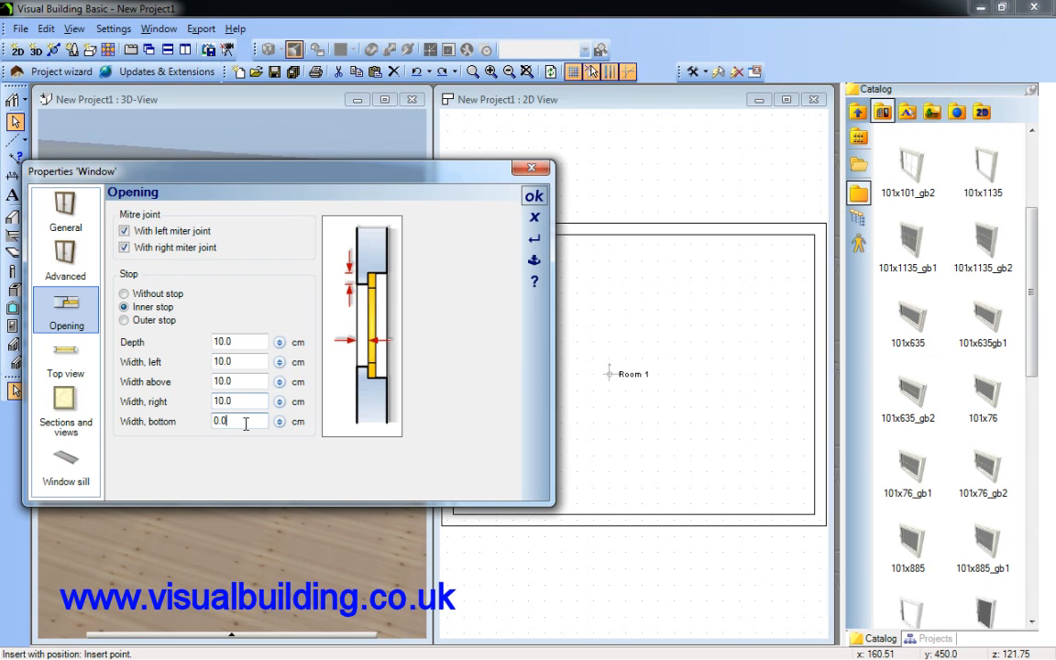
{"action": "left_click", "coordinate": [534, 195]}
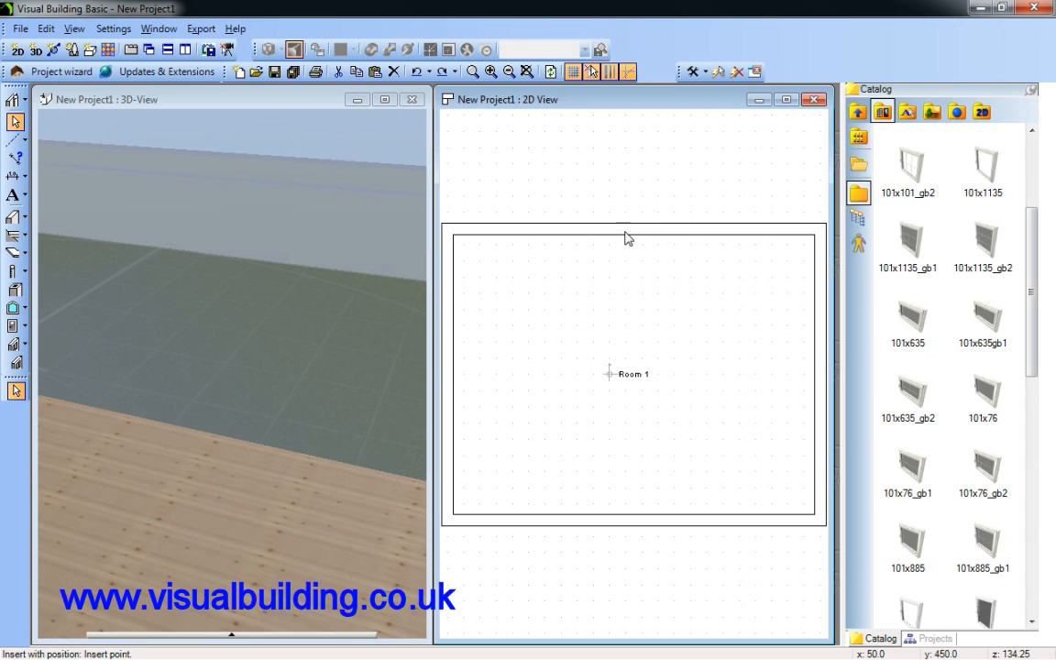
Place the window near the middle of the room's upper wall and inspect it in plan and 3D
{"action": "left_click", "coordinate": [625, 231]}
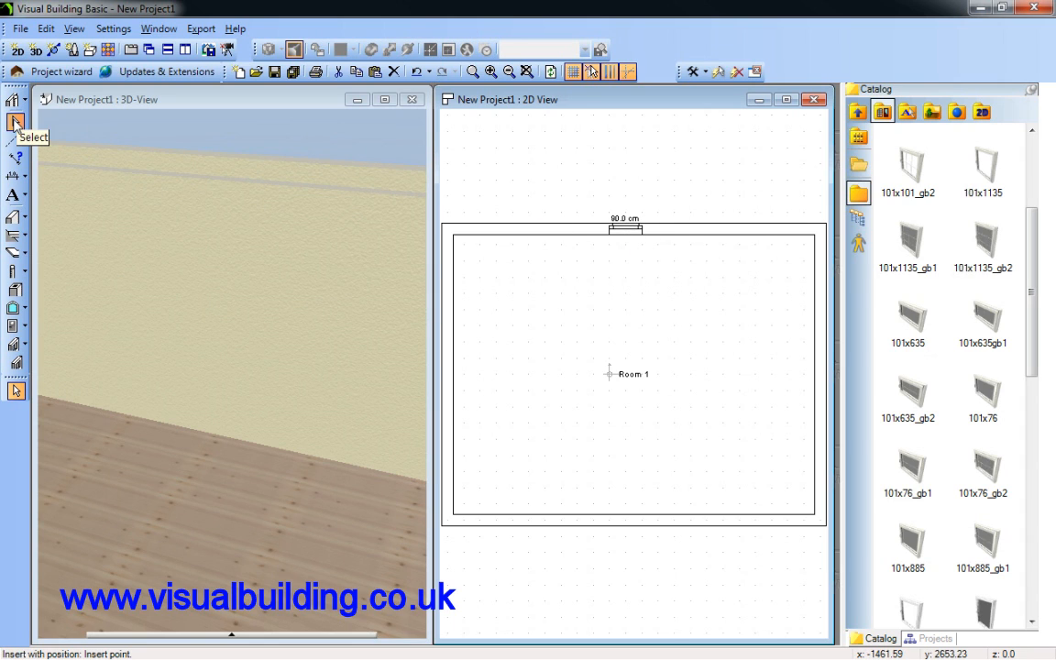
{"action": "left_click", "coordinate": [14, 123]}
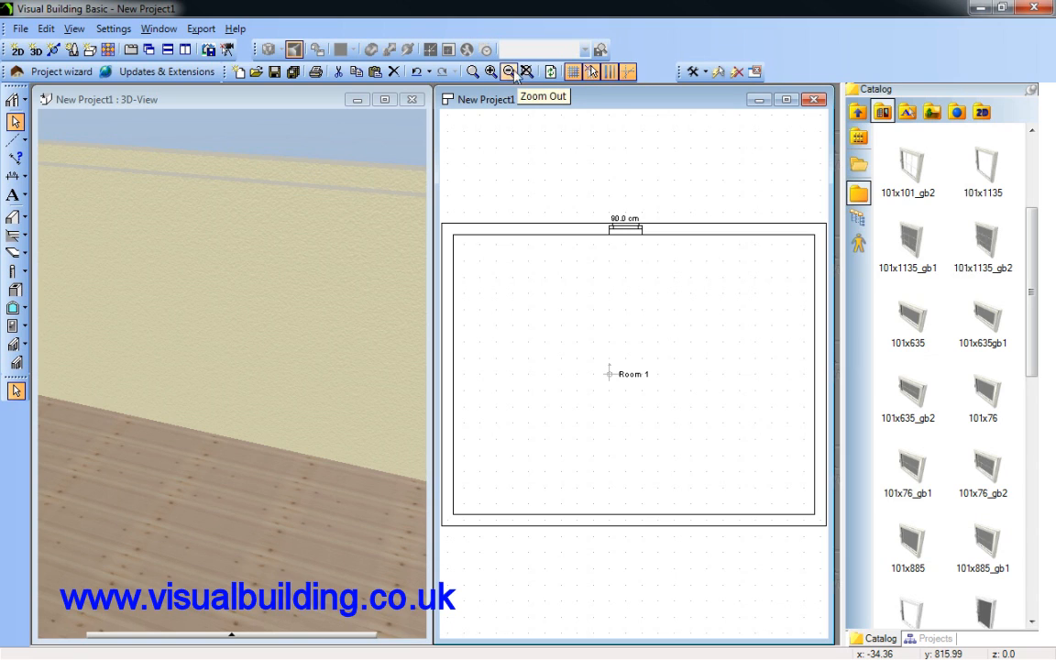
{"action": "scroll", "coordinate": [676, 328], "scroll_direction": "up", "scroll_amount": 5}
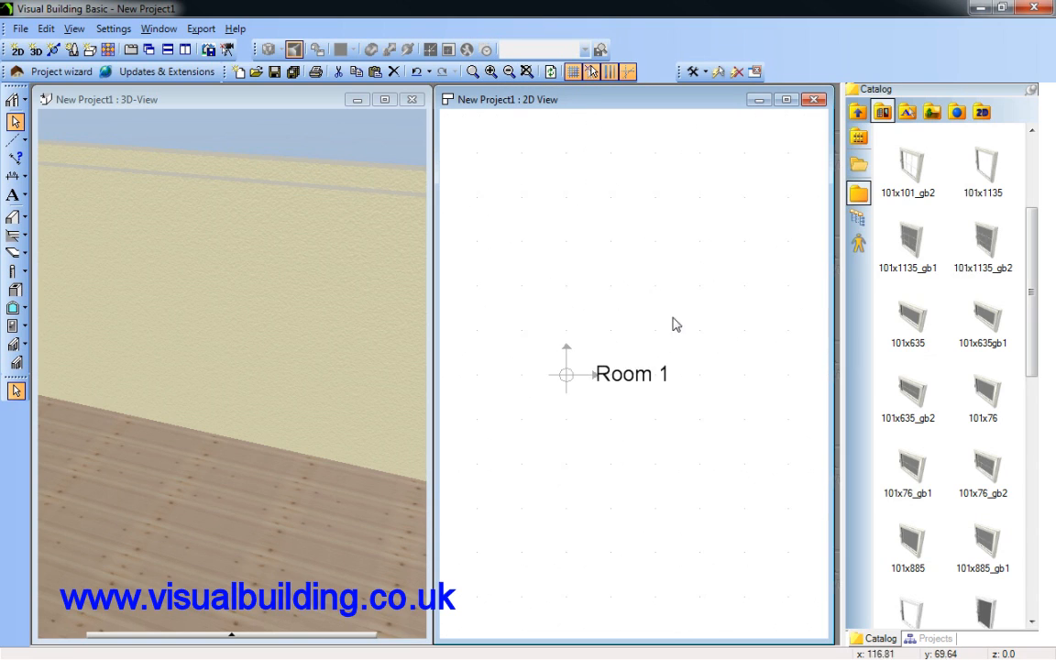
{"action": "scroll", "coordinate": [682, 335], "scroll_direction": "up", "scroll_amount": 5}
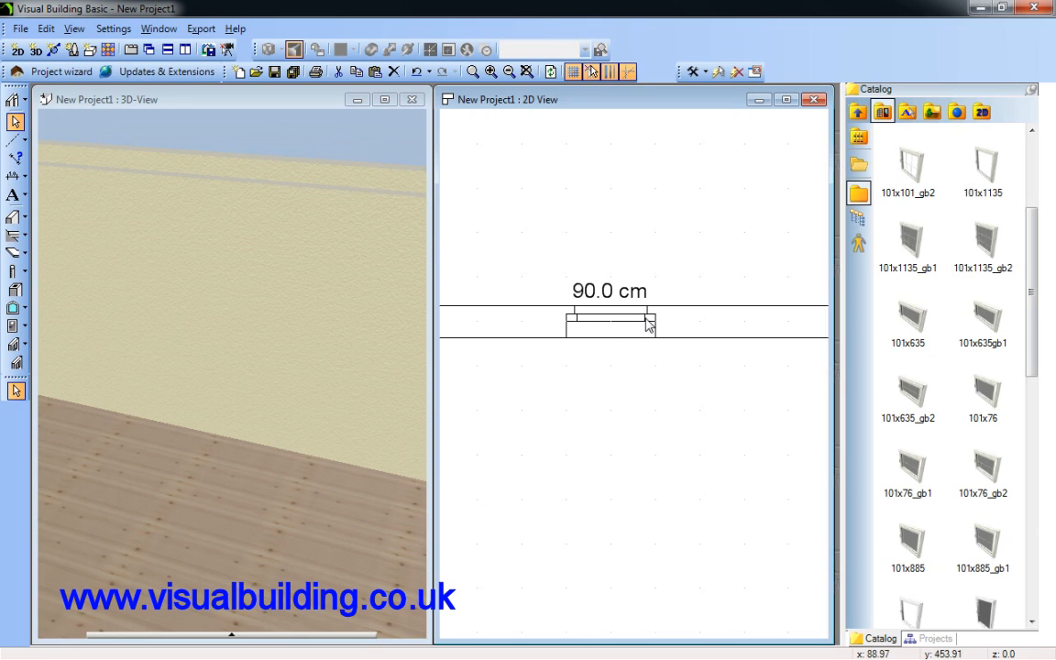
{"action": "left_click", "coordinate": [271, 148]}
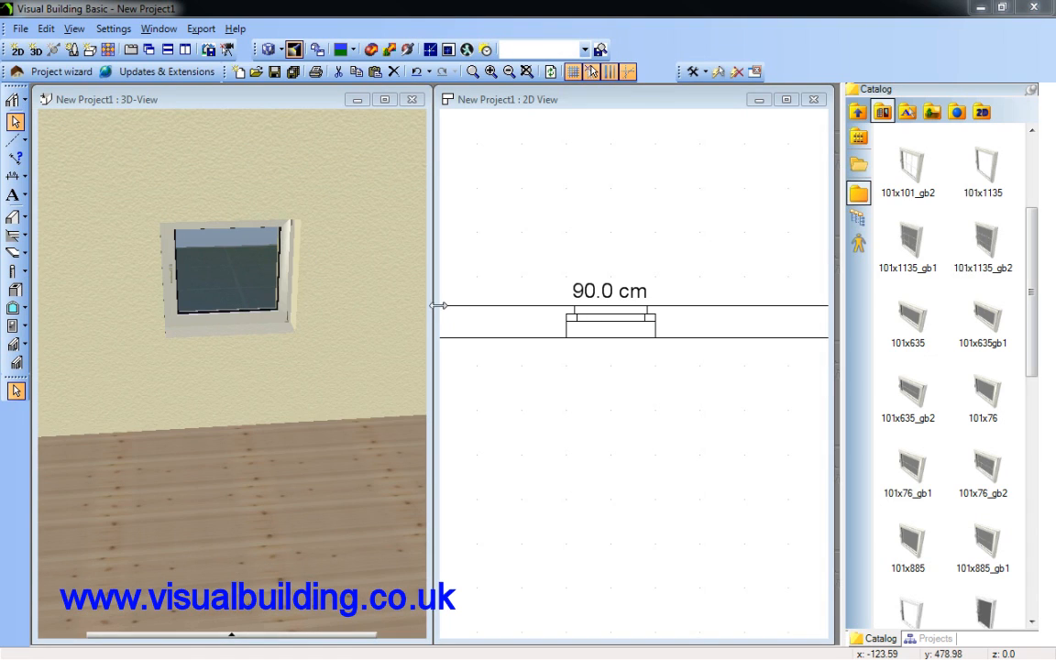
Open the placed window's properties and set the outer window sill's angle to 93°
{"action": "left_click", "coordinate": [610, 323]}
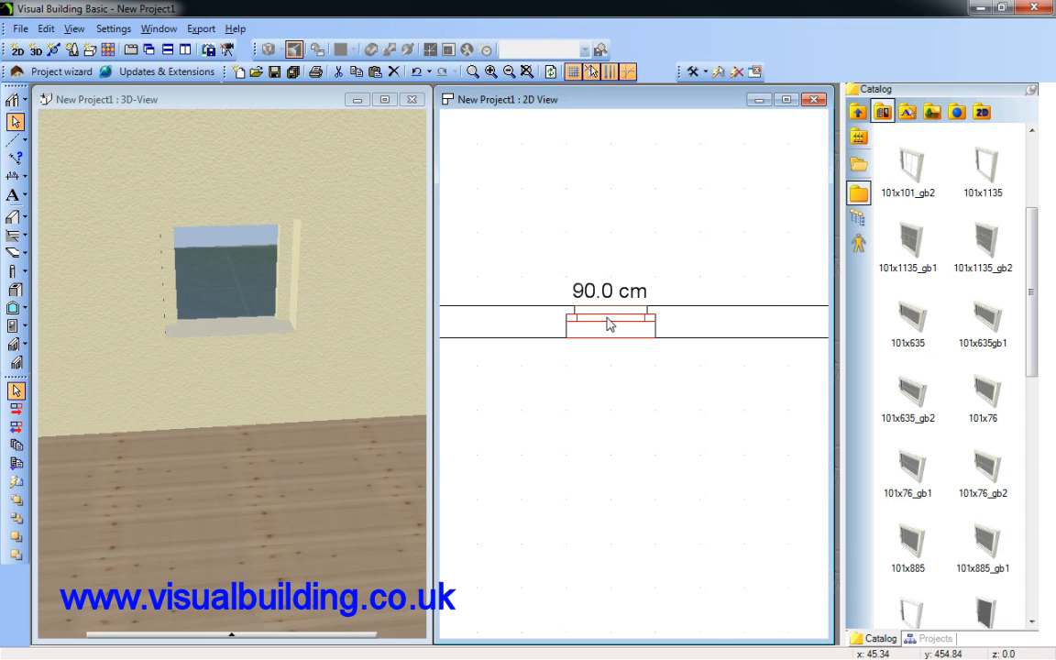
{"action": "double_click", "coordinate": [611, 323]}
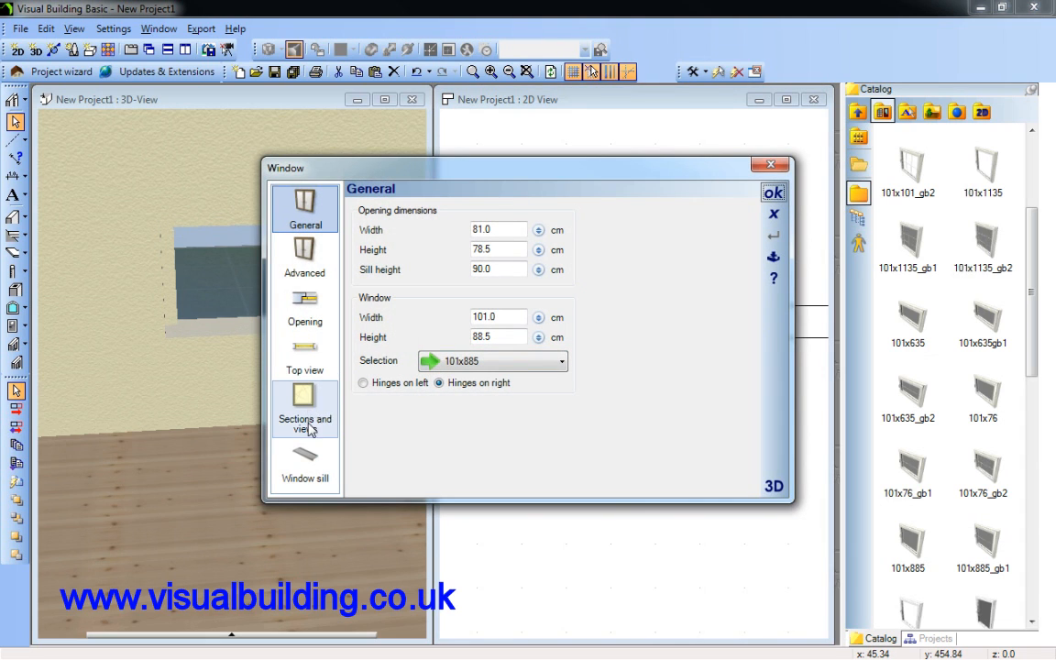
{"action": "left_click", "coordinate": [305, 458]}
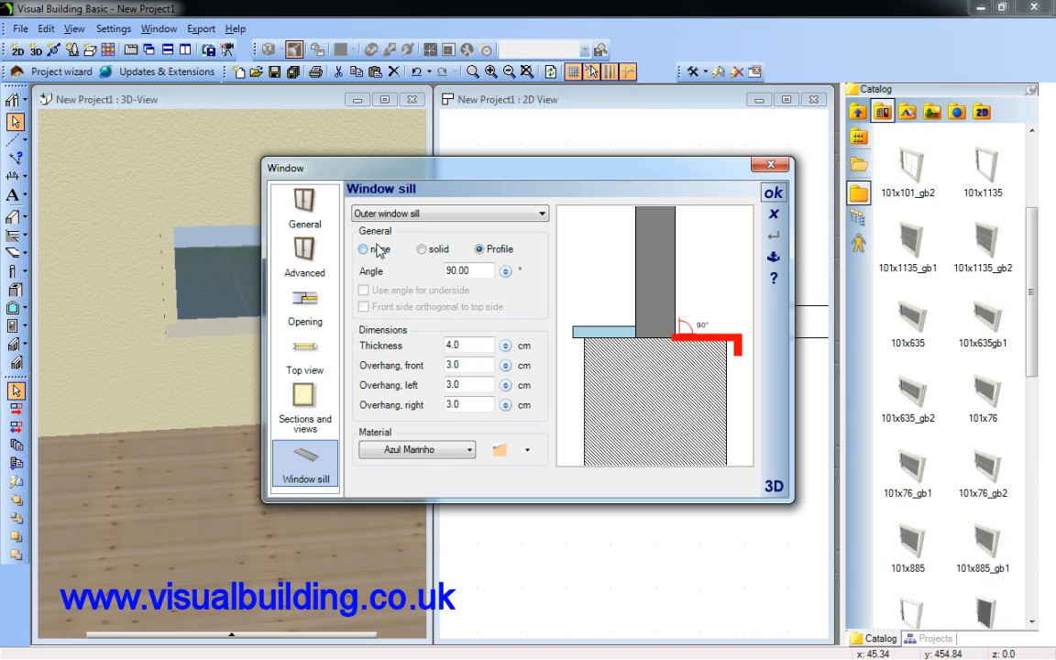
{"action": "left_click_drag", "start_coordinate": [483, 275], "coordinate": [410, 273]}
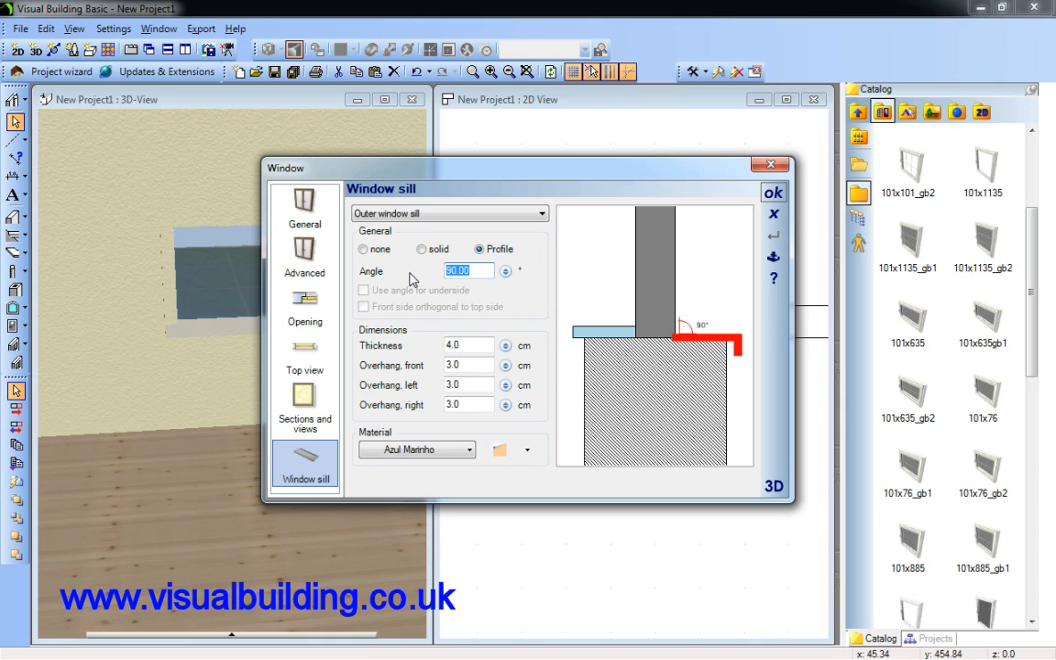
{"action": "type", "text": "93"}
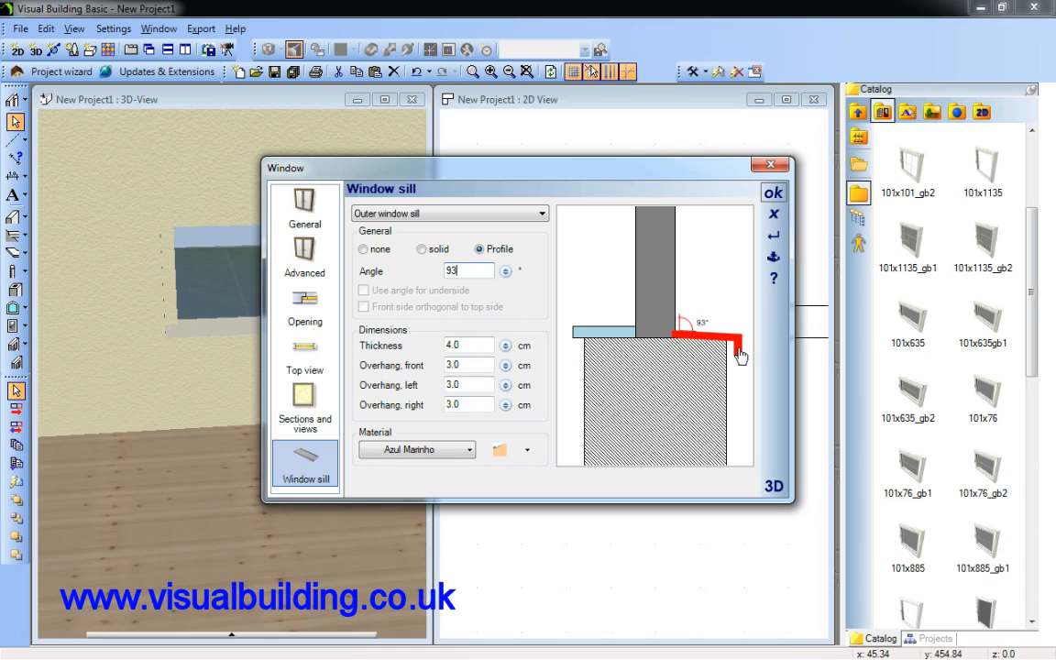
Assign the Duke White marble material to the outer window sill, check its texture dimension options, and accept the window properties
{"action": "left_click", "coordinate": [468, 450]}
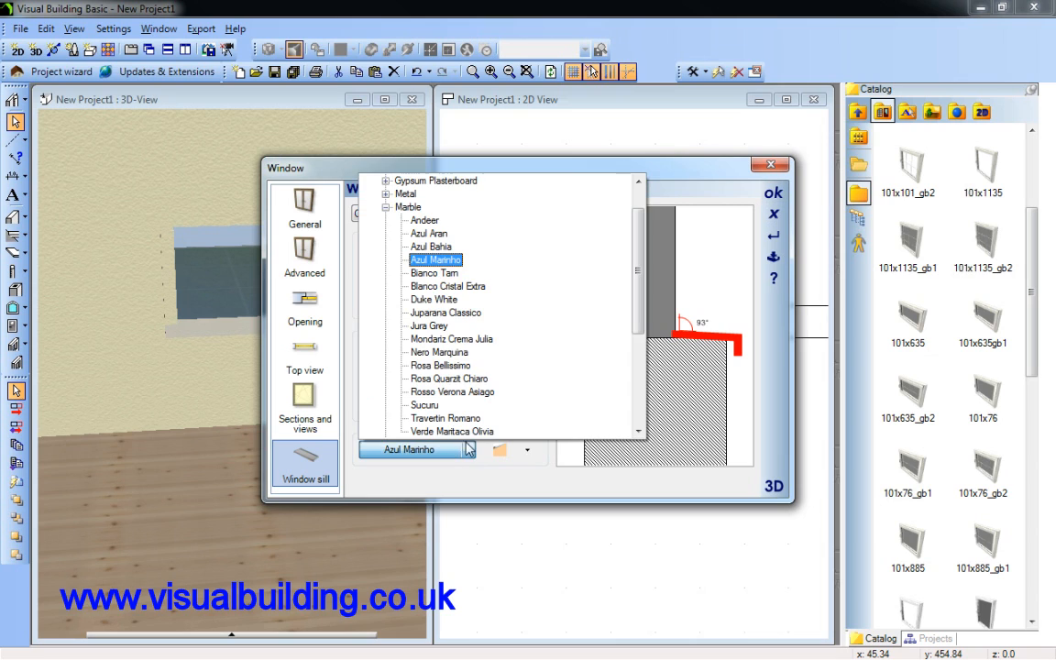
{"action": "left_click", "coordinate": [446, 302]}
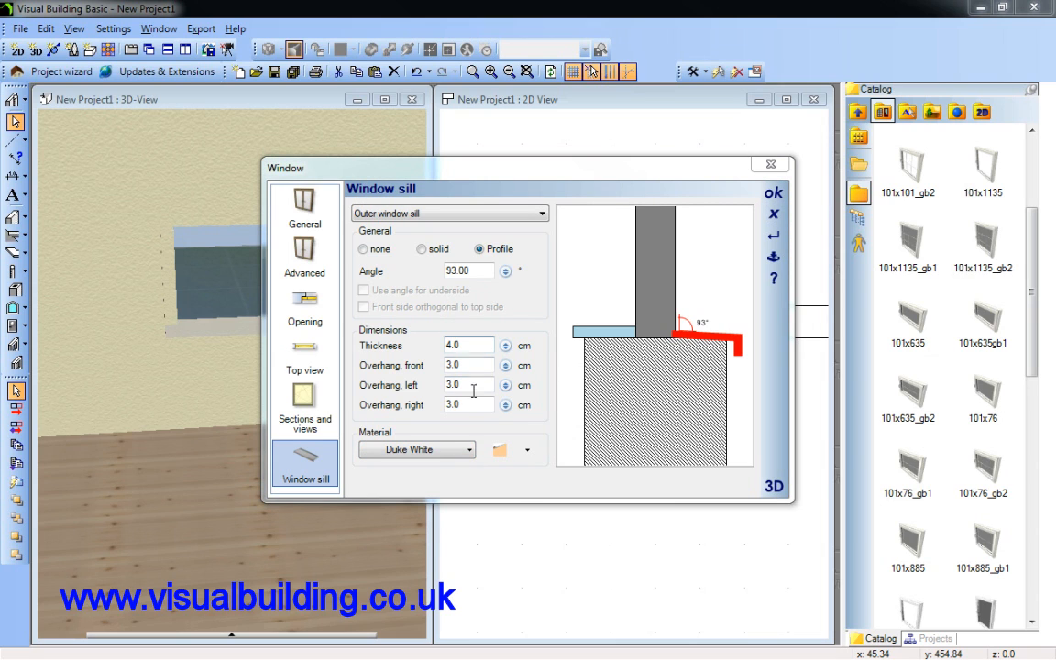
{"action": "left_click", "coordinate": [505, 450]}
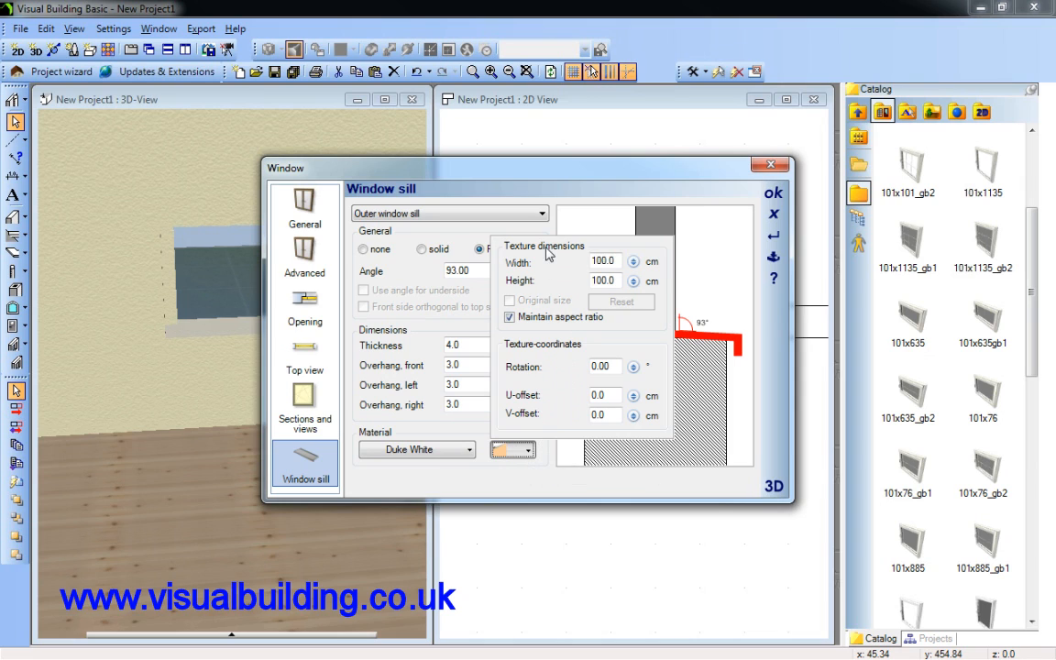
{"action": "left_click", "coordinate": [442, 474]}
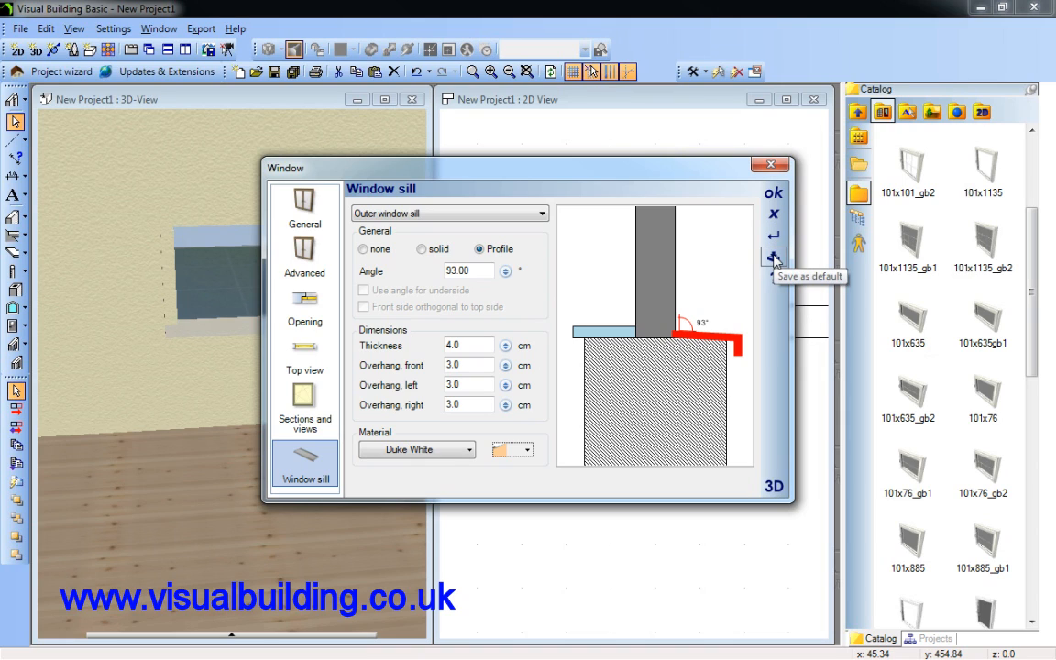
{"action": "left_click", "coordinate": [777, 194]}
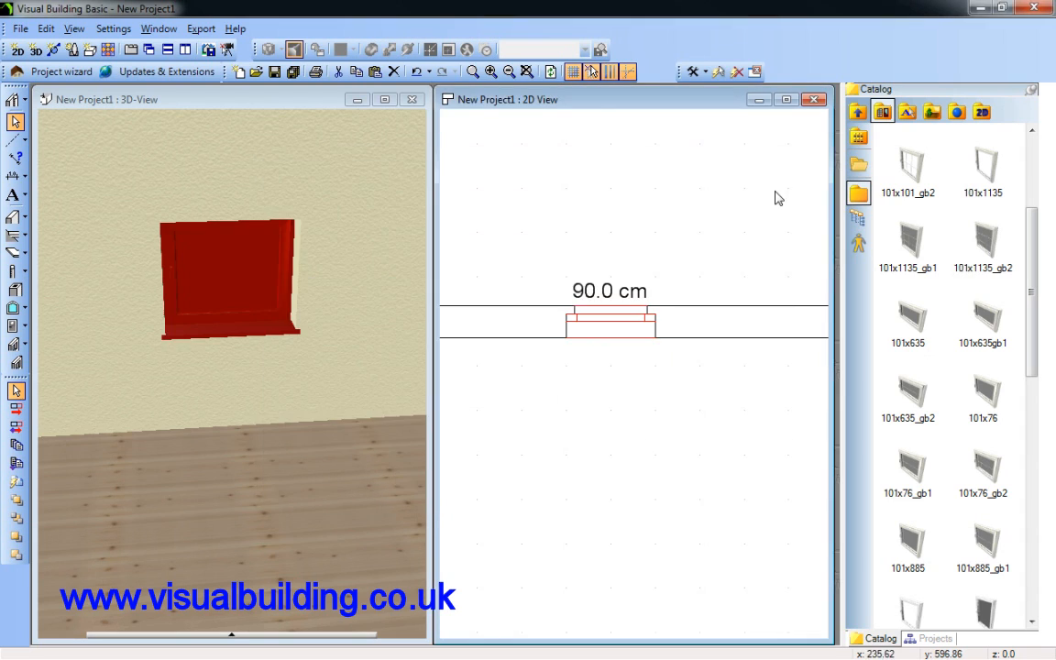
Review the window's Sections and views settings and its Top view display options, including the 2D-Symbol scaling and positioning
{"action": "double_click", "coordinate": [620, 321]}
{"action": "left_click", "coordinate": [477, 360]}
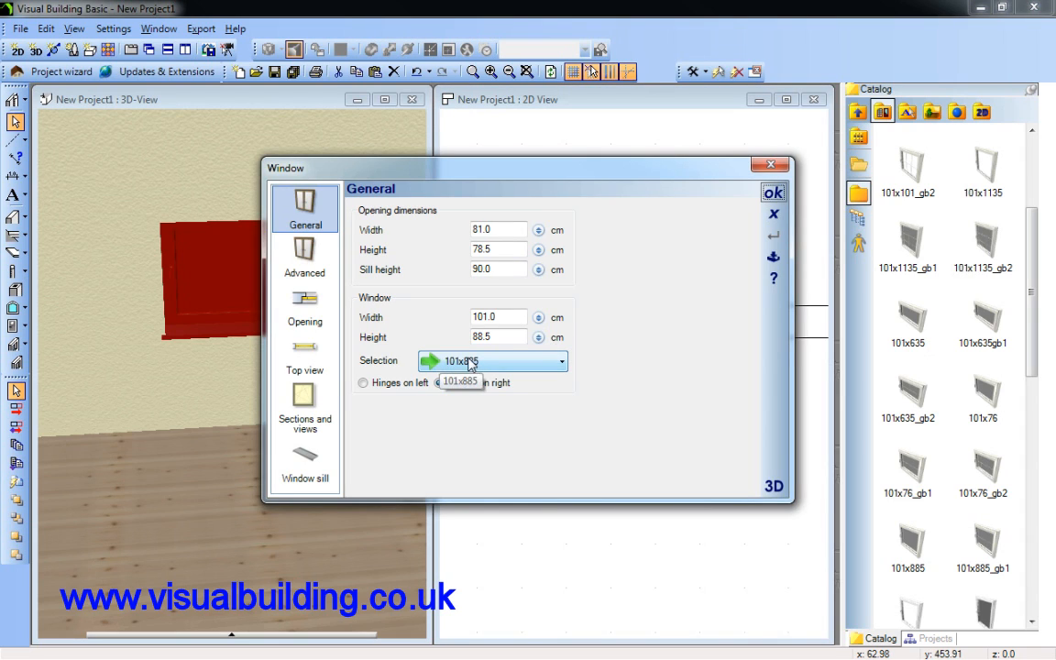
{"action": "left_click", "coordinate": [305, 398]}
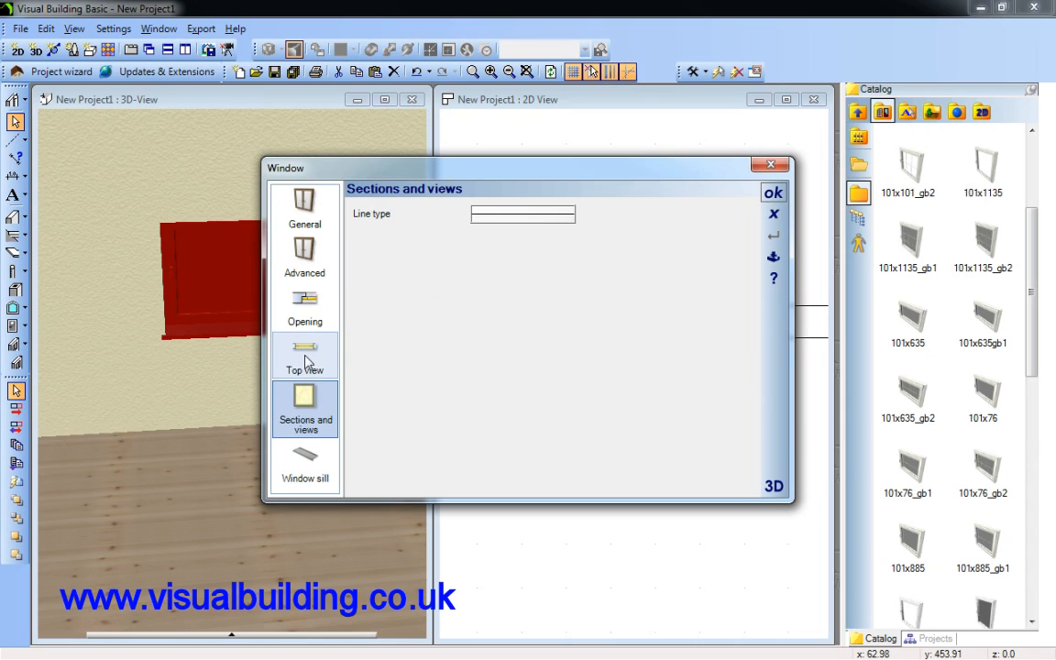
{"action": "left_click", "coordinate": [306, 363]}
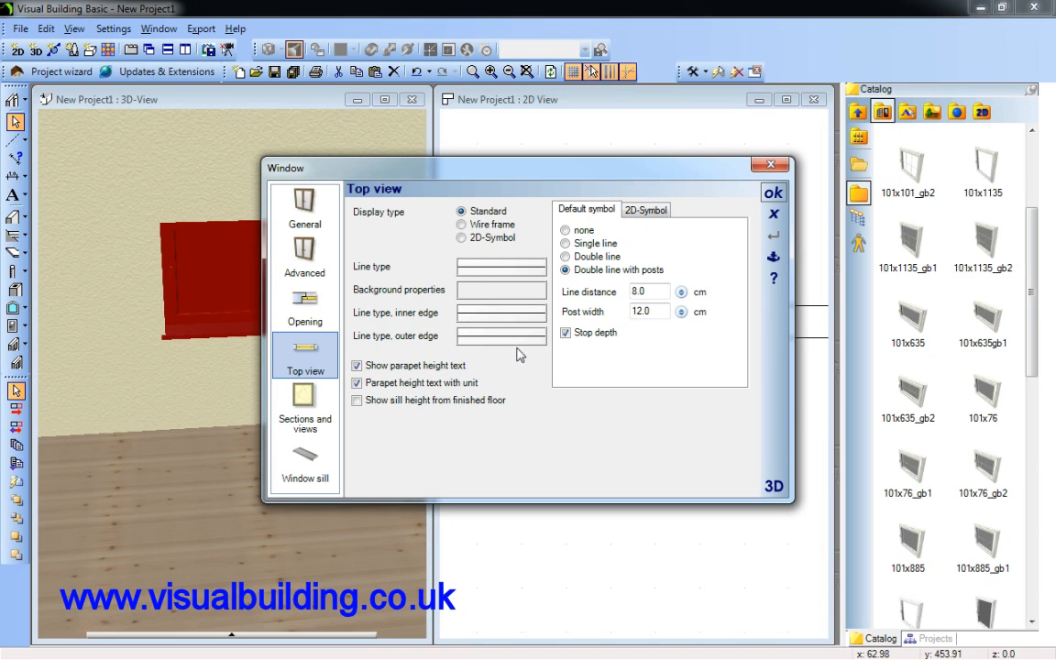
{"action": "left_click_drag", "start_coordinate": [587, 168], "coordinate": [304, 175]}
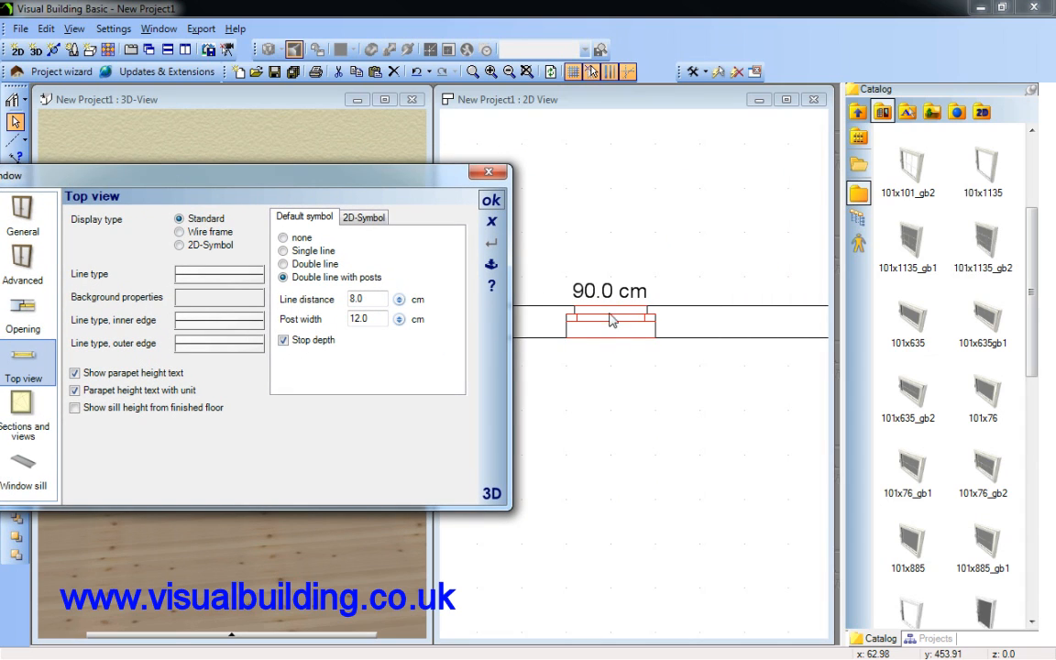
{"action": "left_click", "coordinate": [359, 218]}
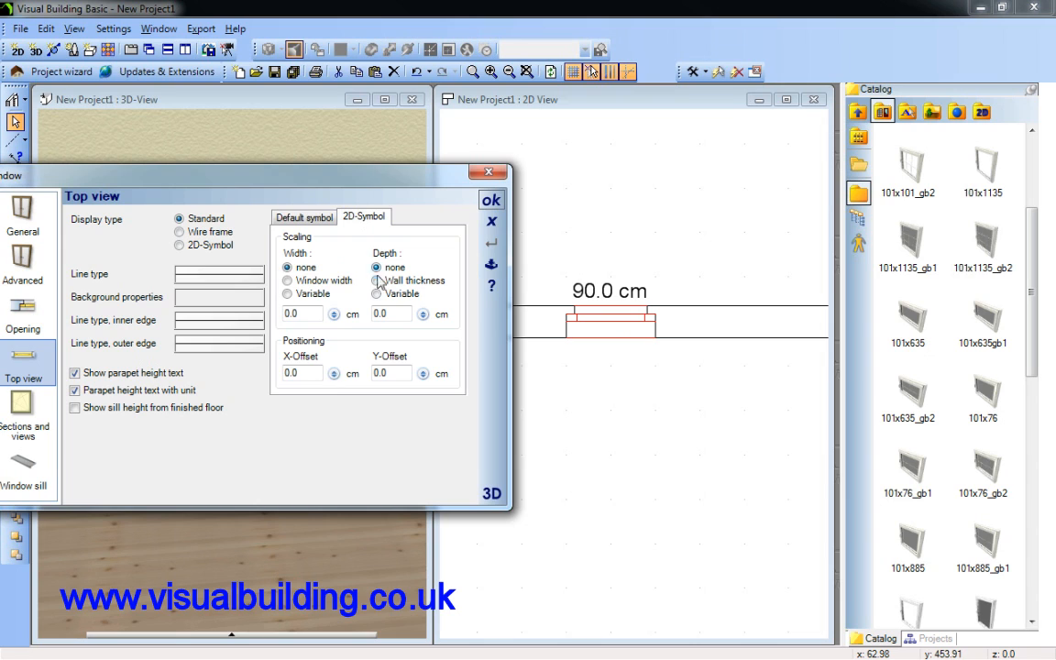
{"action": "left_click", "coordinate": [491, 200]}
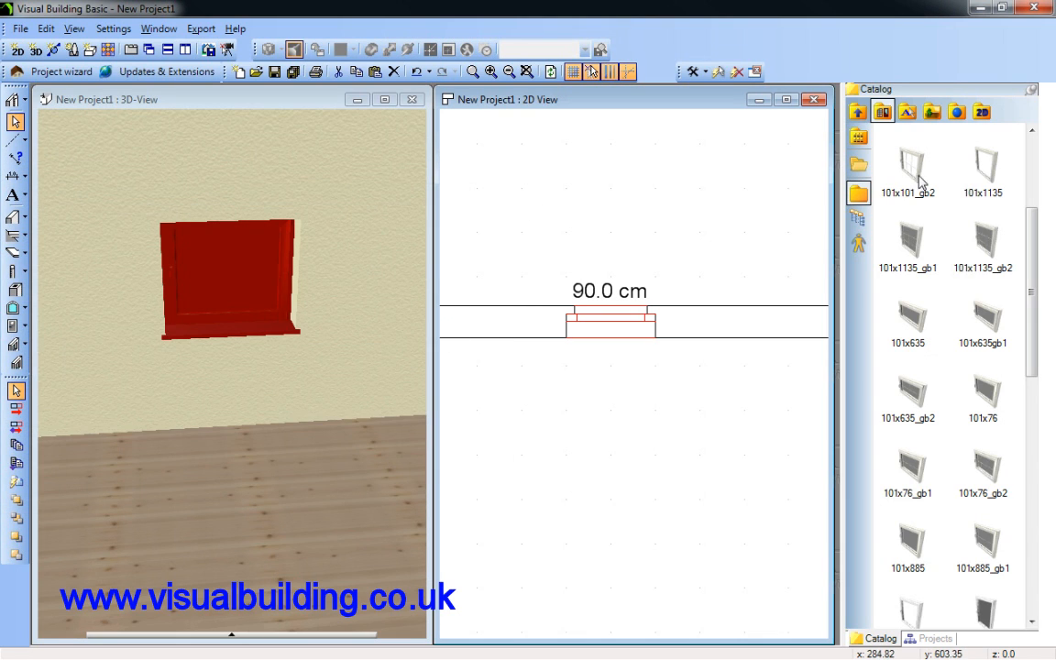
Apply the BLAU_06.BMP colour from the catalog's Blue colour folder to the window sill in the 3D view
{"action": "left_click", "coordinate": [149, 176]}
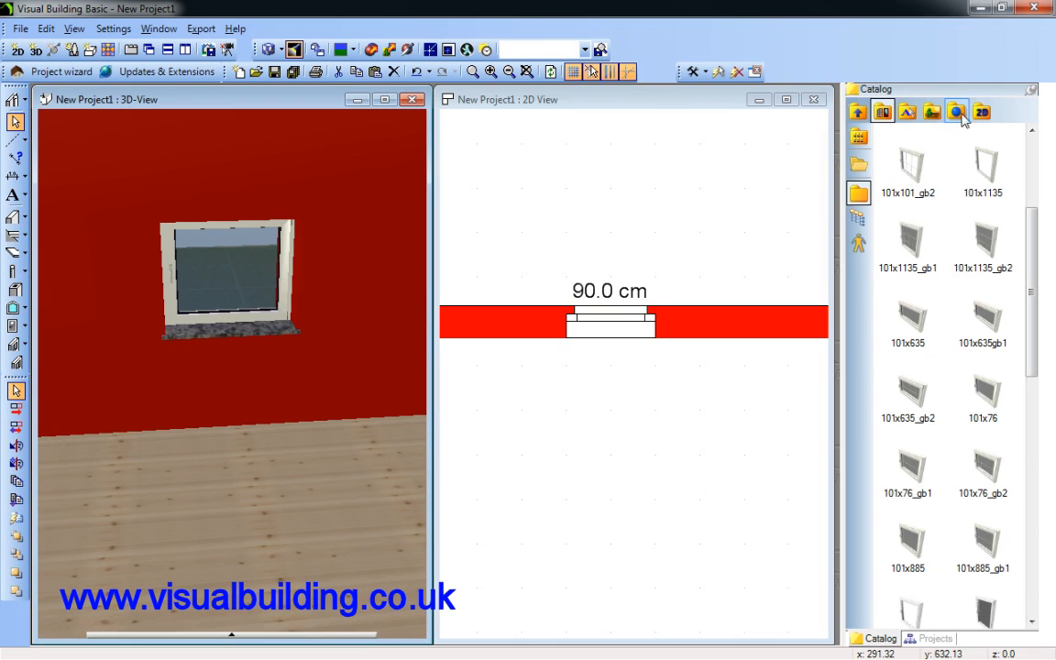
{"action": "left_click", "coordinate": [931, 114]}
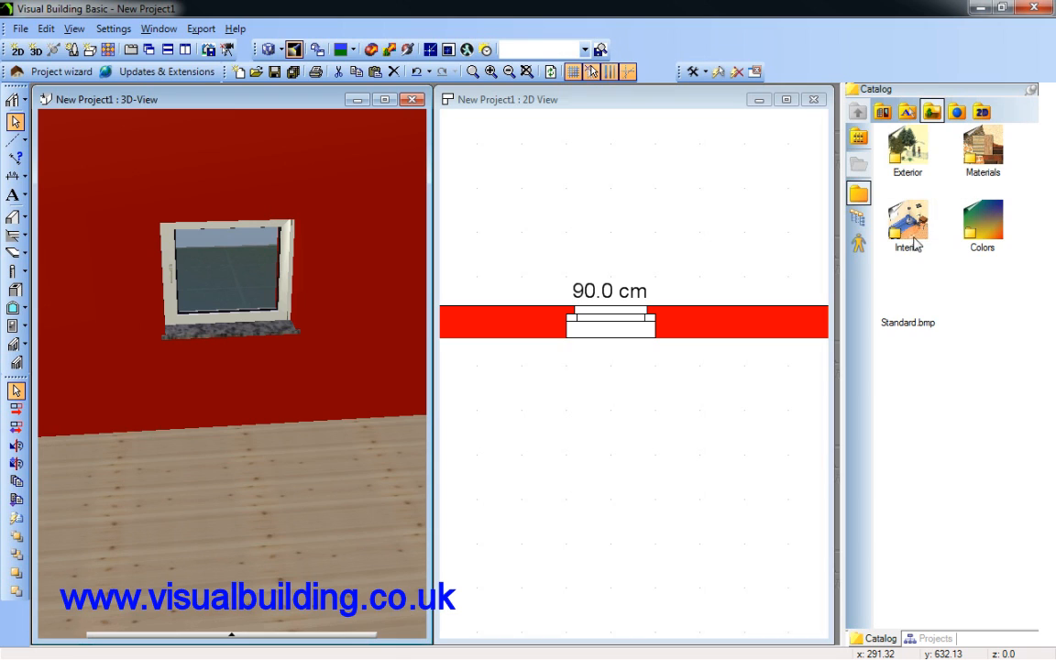
{"action": "double_click", "coordinate": [985, 220]}
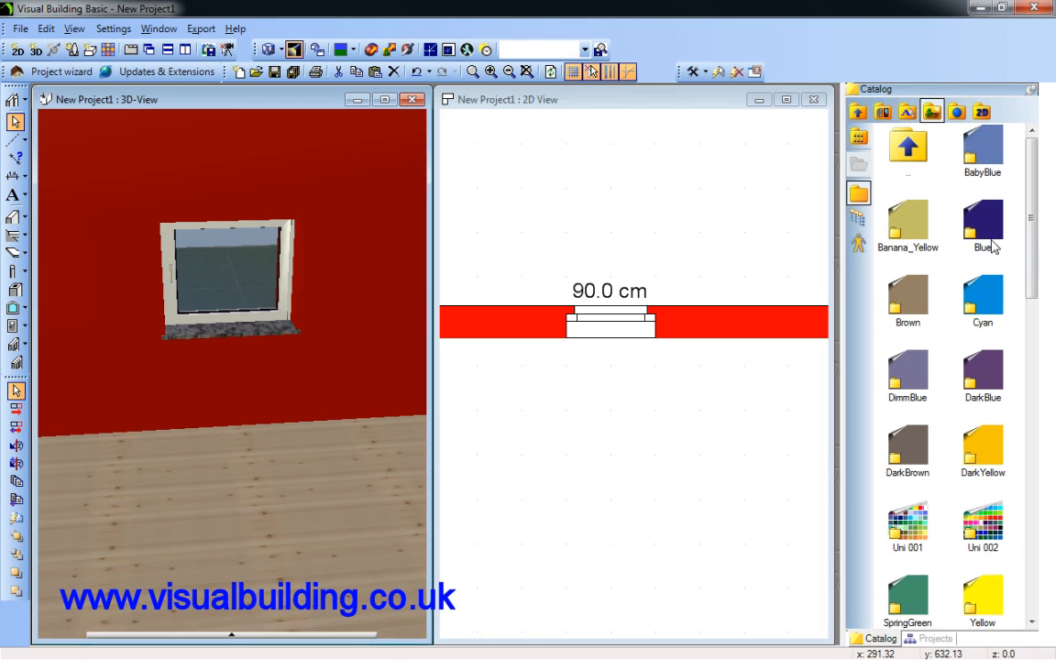
{"action": "left_click", "coordinate": [990, 230]}
{"action": "double_click", "coordinate": [991, 229]}
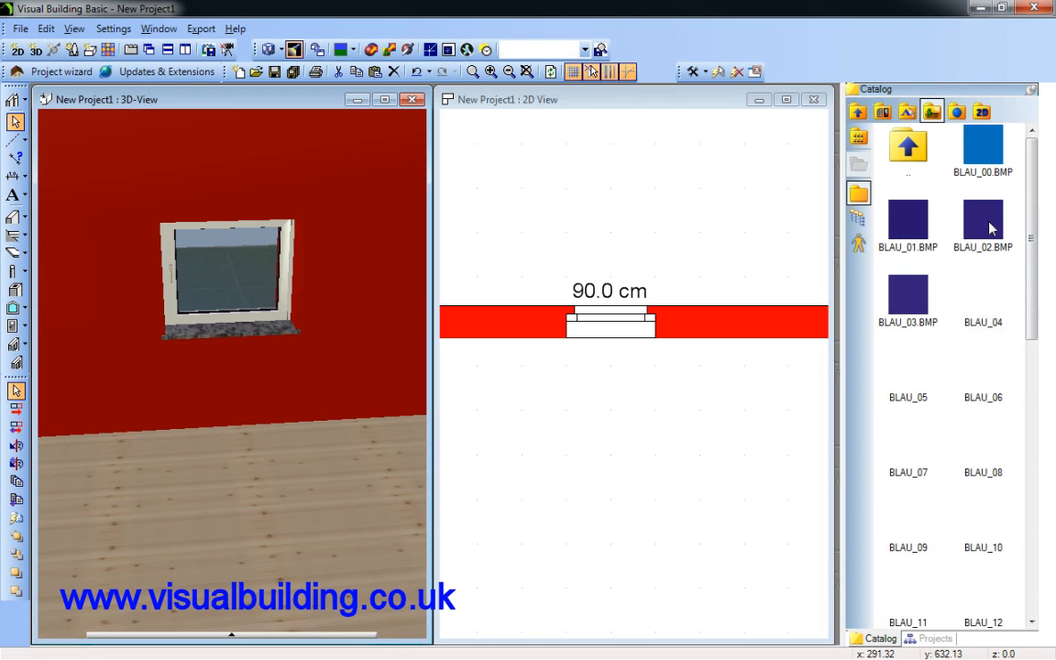
{"action": "left_click", "coordinate": [994, 378]}
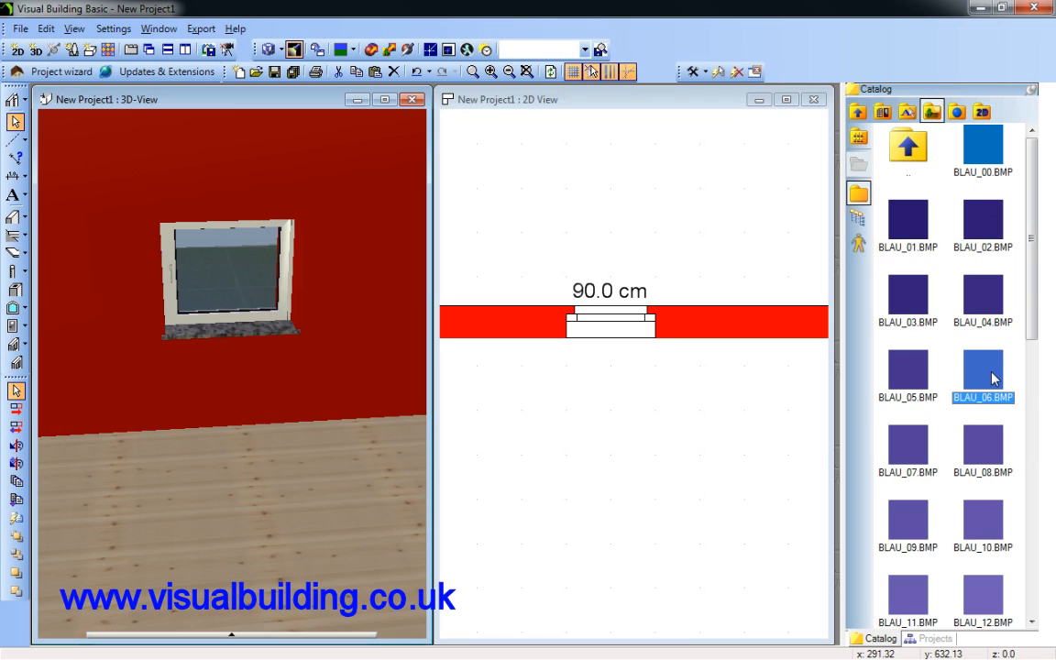
{"action": "left_click_drag", "start_coordinate": [993, 378], "coordinate": [266, 332]}
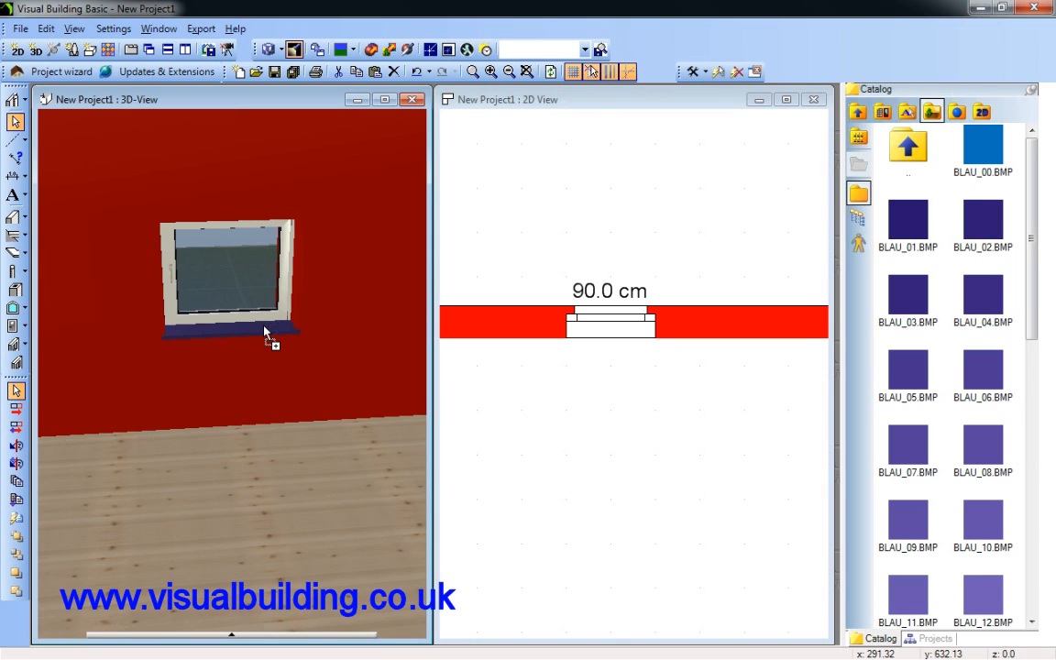
Apply yellow swatches from the catalog's DarkYellow colour folder to the four sides of the window's sash frame in 3D
{"action": "double_click", "coordinate": [889, 156]}
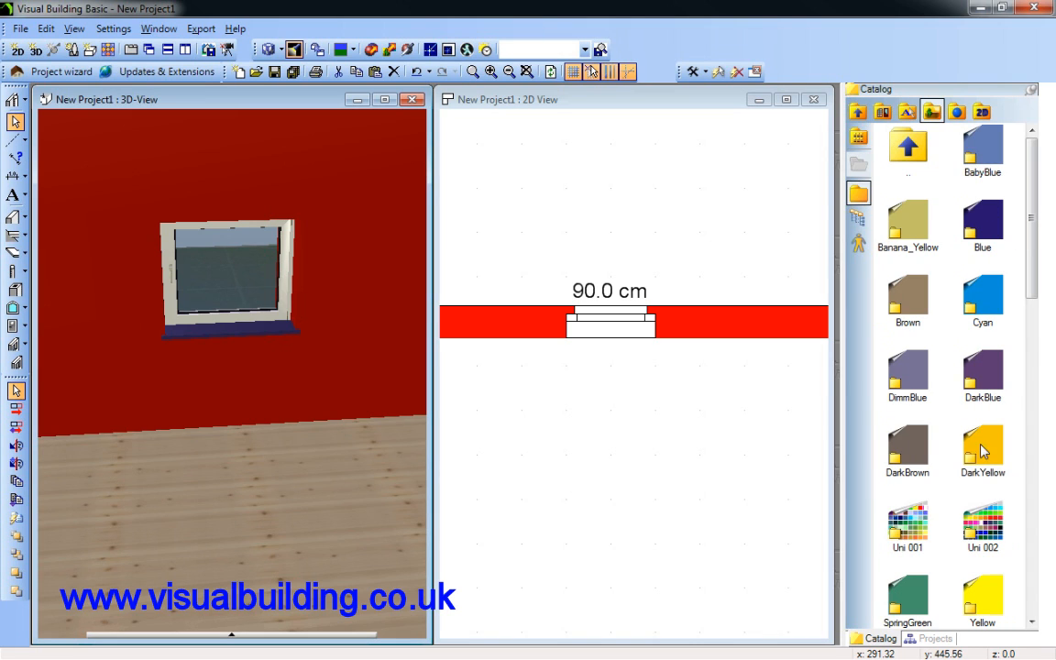
{"action": "double_click", "coordinate": [982, 449]}
{"action": "left_click_drag", "start_coordinate": [960, 256], "coordinate": [288, 323]}
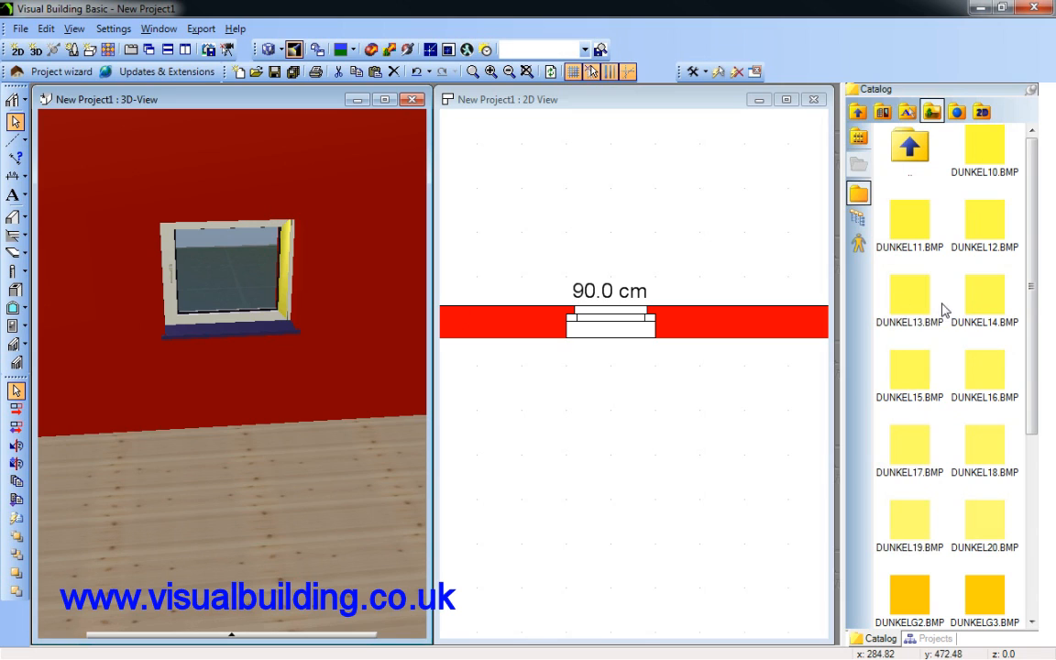
{"action": "left_click_drag", "start_coordinate": [967, 302], "coordinate": [245, 328]}
{"action": "left_click_drag", "start_coordinate": [985, 297], "coordinate": [174, 303]}
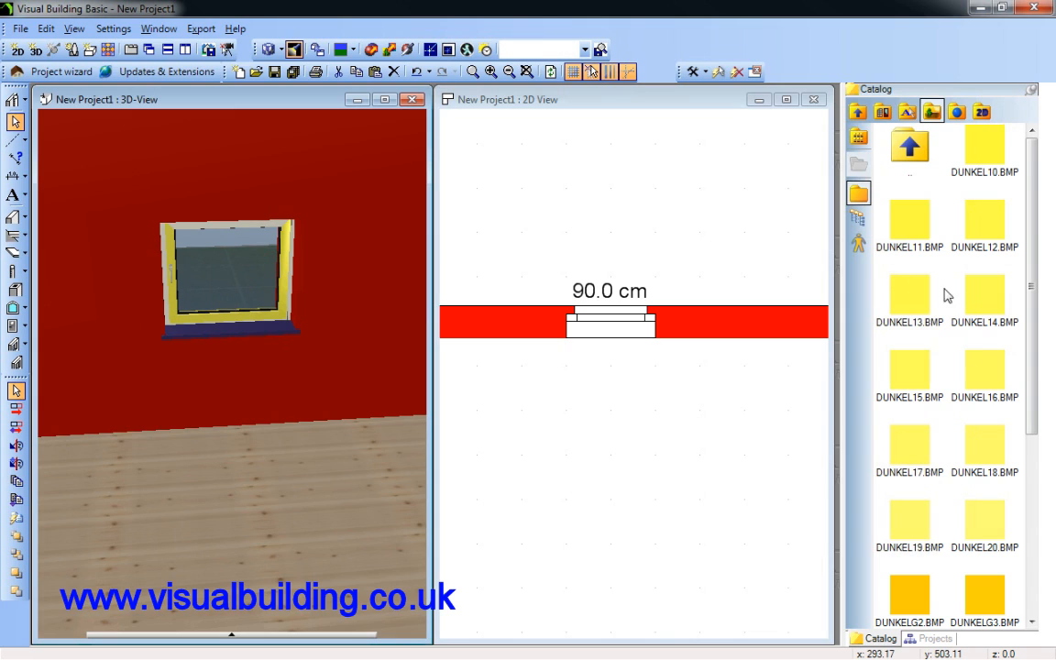
{"action": "left_click_drag", "start_coordinate": [947, 295], "coordinate": [272, 231]}
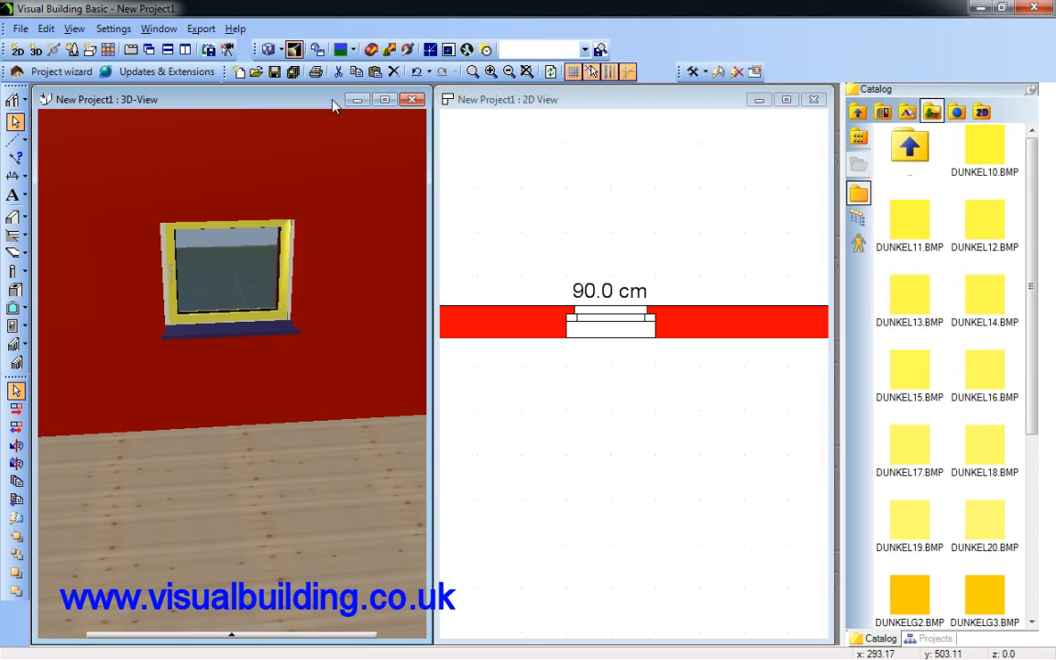
Hide the Sill height labels in the 2D view through the visible categories of the view's Visibility settings
{"action": "left_click", "coordinate": [606, 327]}
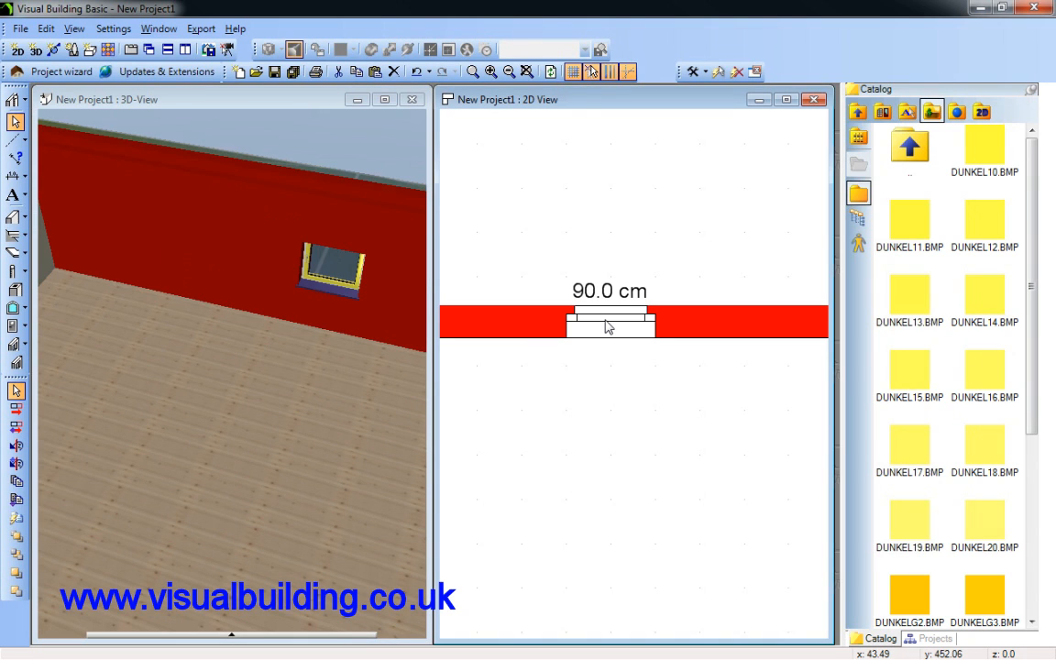
{"action": "left_click", "coordinate": [605, 327]}
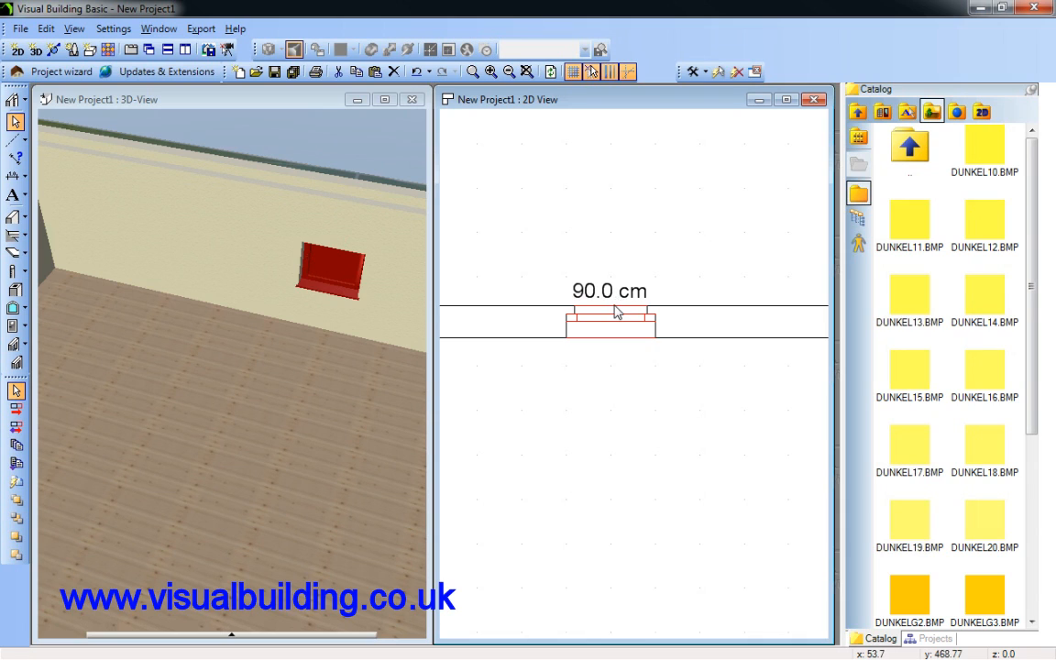
{"action": "left_click", "coordinate": [555, 201]}
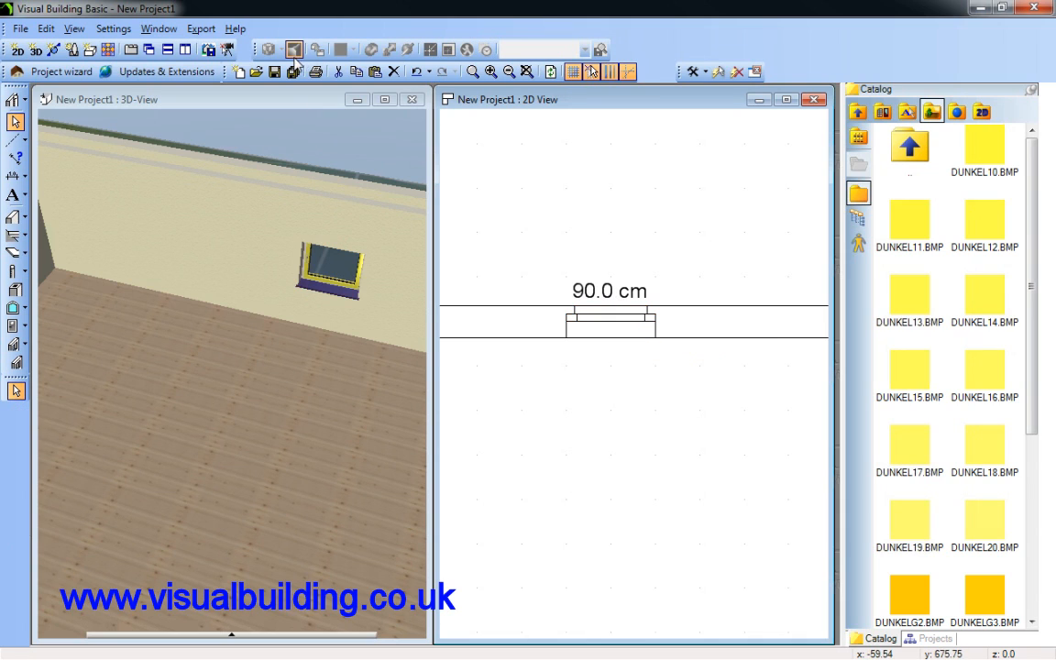
{"action": "right_click", "coordinate": [587, 204]}
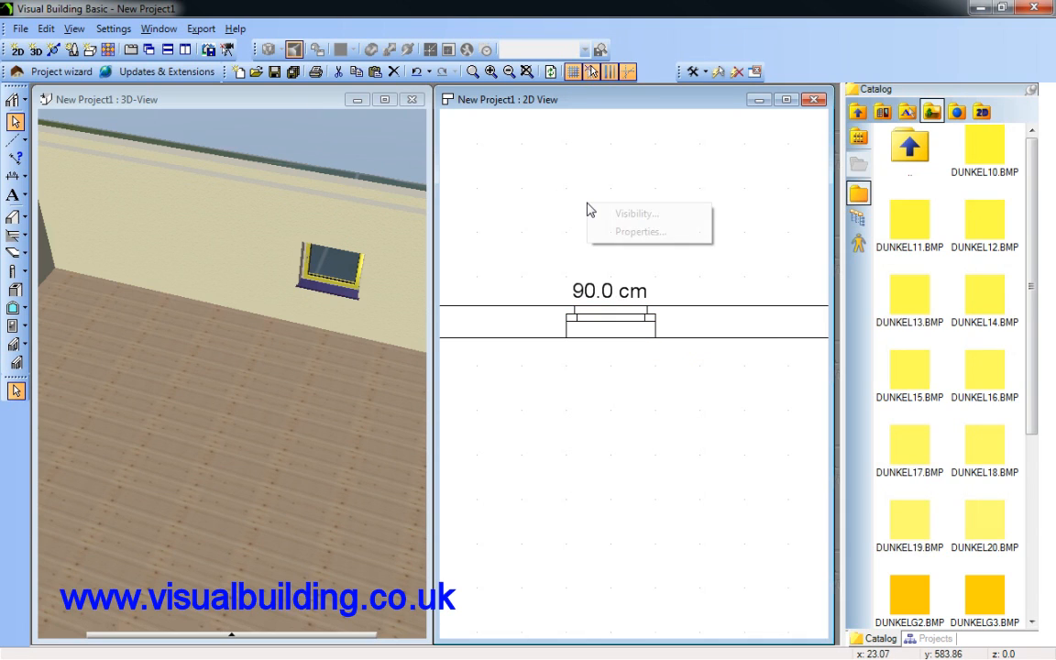
{"action": "left_click", "coordinate": [641, 213]}
{"action": "left_click_drag", "start_coordinate": [589, 196], "coordinate": [319, 134]}
{"action": "scroll", "coordinate": [347, 332], "scroll_direction": "down", "scroll_amount": 2}
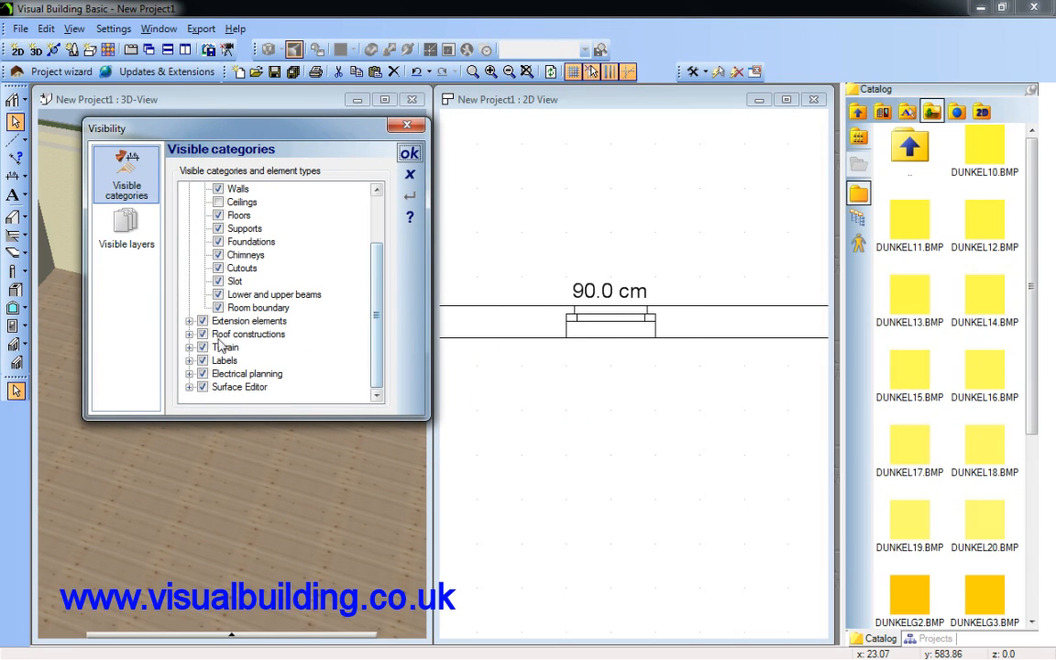
{"action": "left_click", "coordinate": [189, 361]}
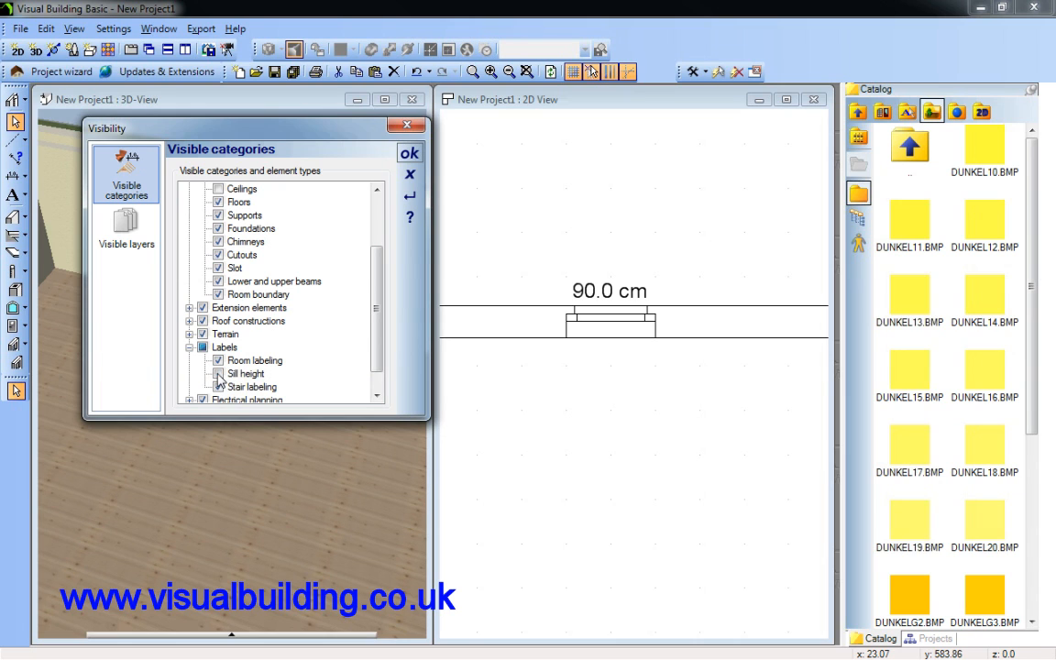
{"action": "left_click", "coordinate": [409, 153]}
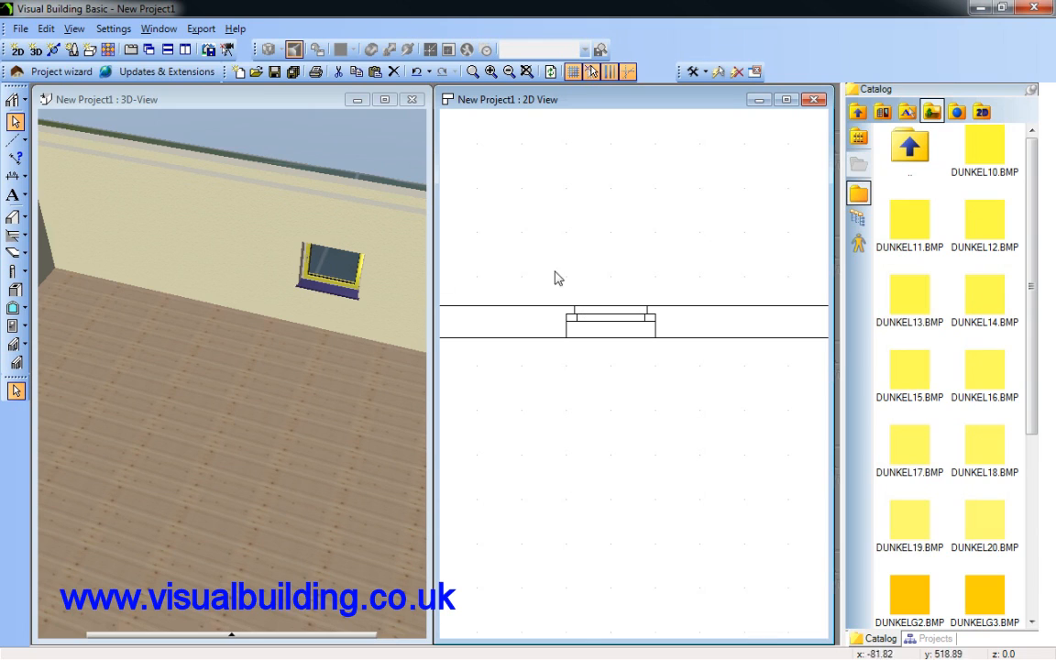
{"action": "left_click", "coordinate": [629, 327]}
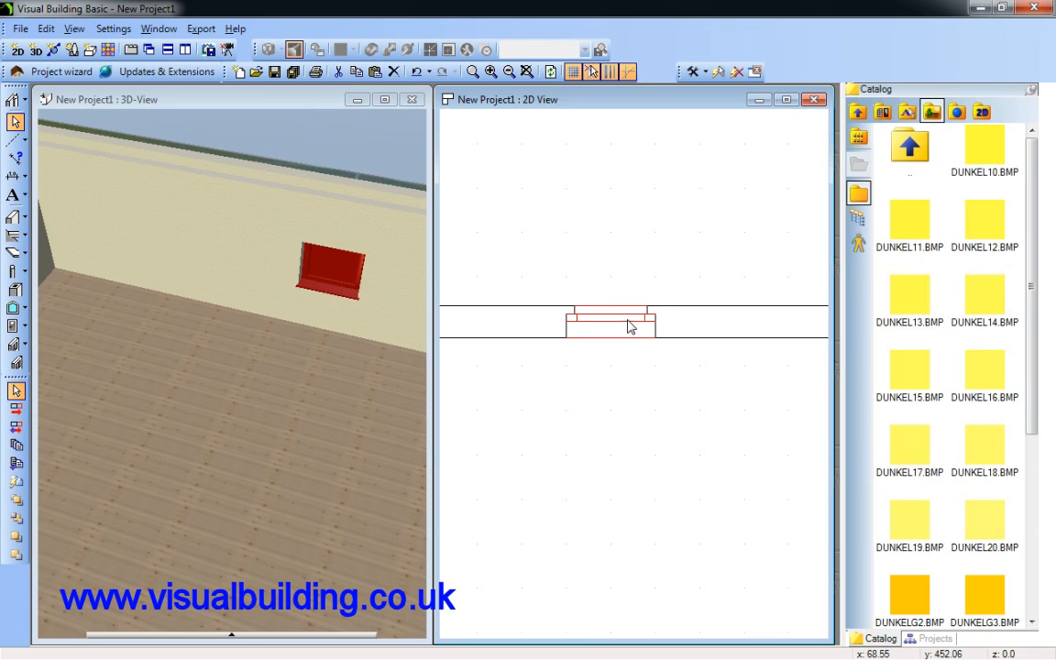
{"action": "left_click", "coordinate": [629, 327]}
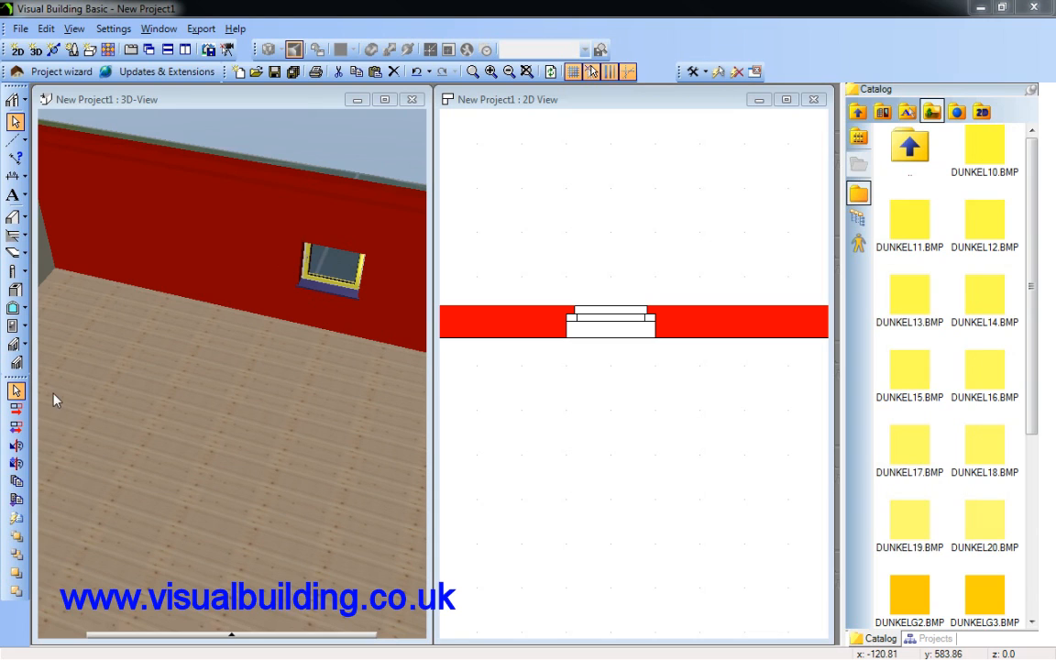
{"action": "left_click", "coordinate": [17, 122]}
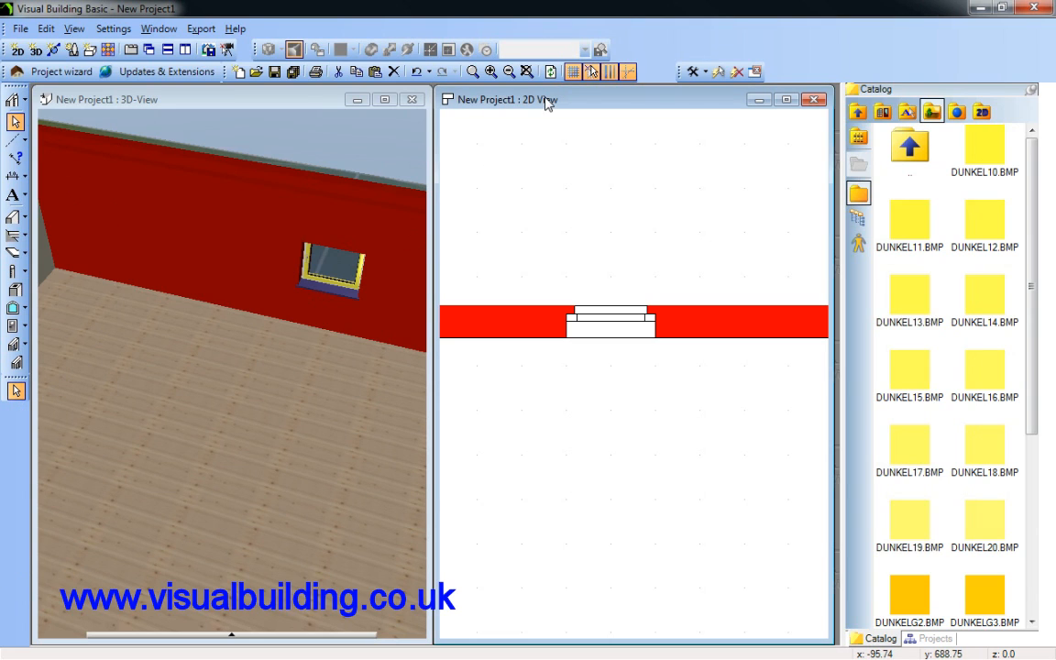
{"action": "left_click", "coordinate": [308, 89]}
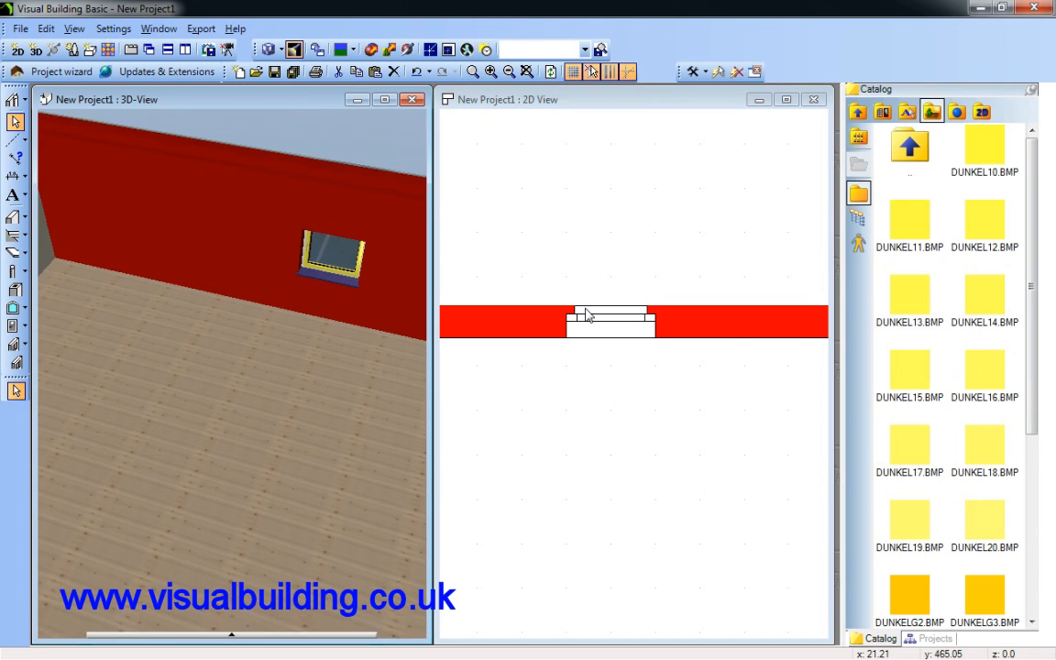
{"action": "scroll", "coordinate": [586, 315], "scroll_direction": "up", "scroll_amount": 1}
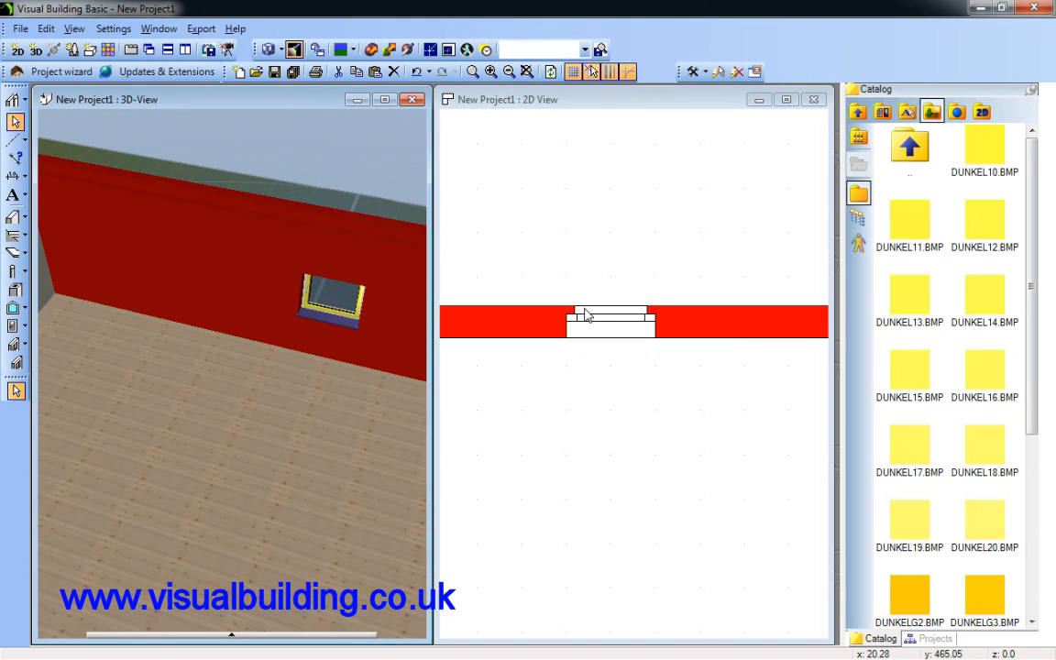